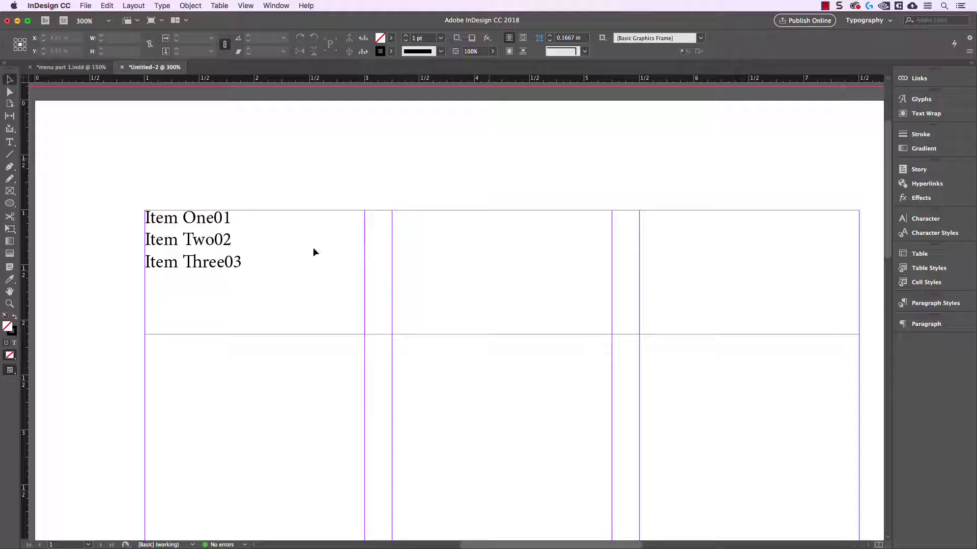
Step: Insert runs of spaces between each item name and its number to push 01, 02 and 03 towards the first column's far edge
{"action": "left_click", "coordinate": [224, 231]}
{"action": "double_click", "coordinate": [214, 218]}
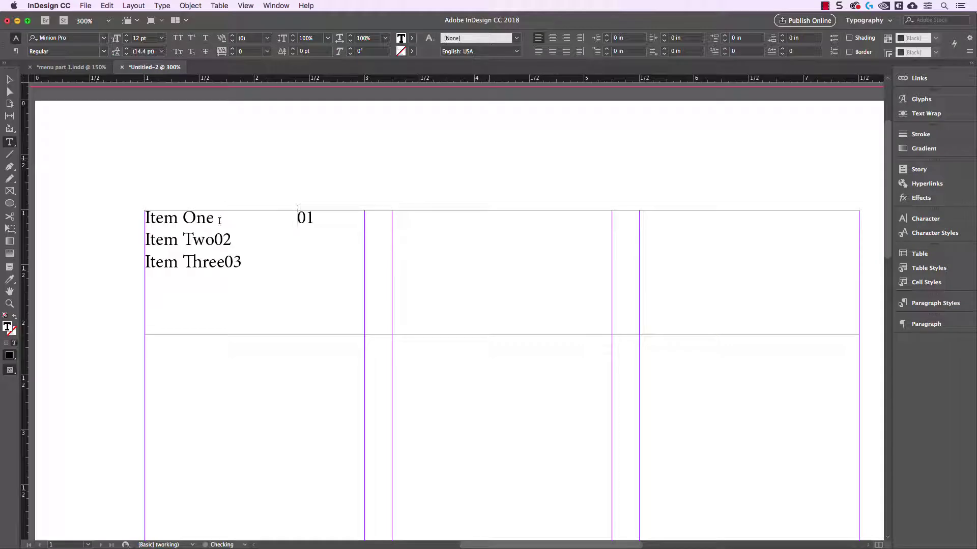
{"action": "left_click", "coordinate": [215, 240]}
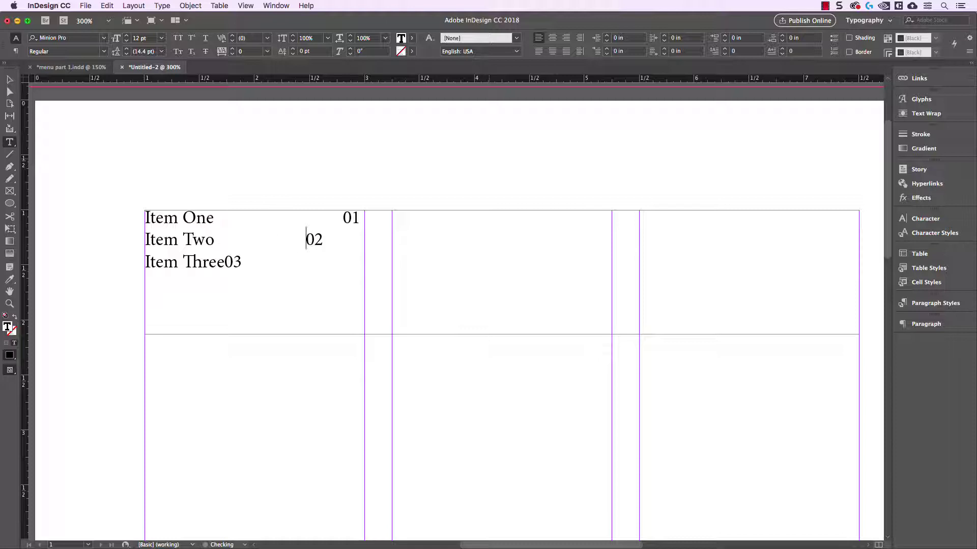
{"action": "left_click", "coordinate": [225, 256]}
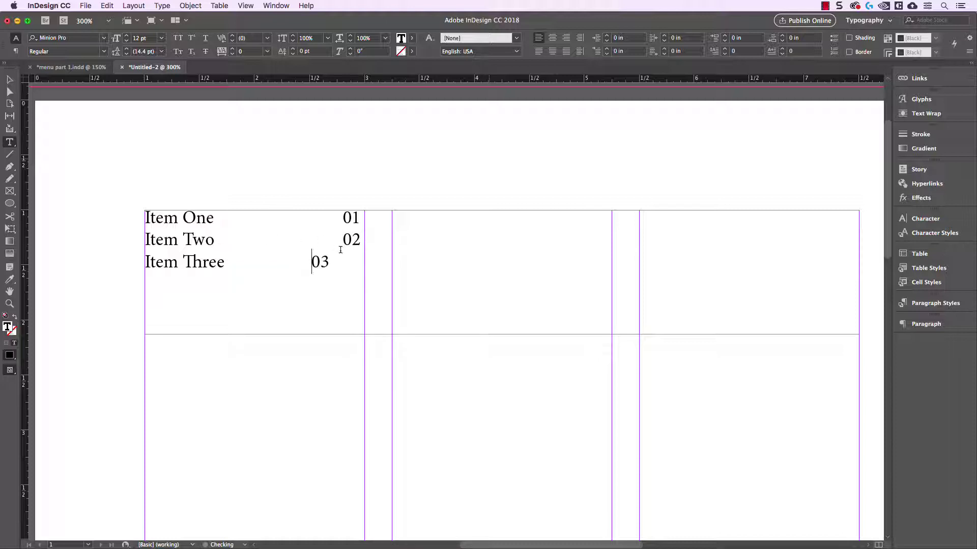
{"action": "left_click", "coordinate": [343, 239]}
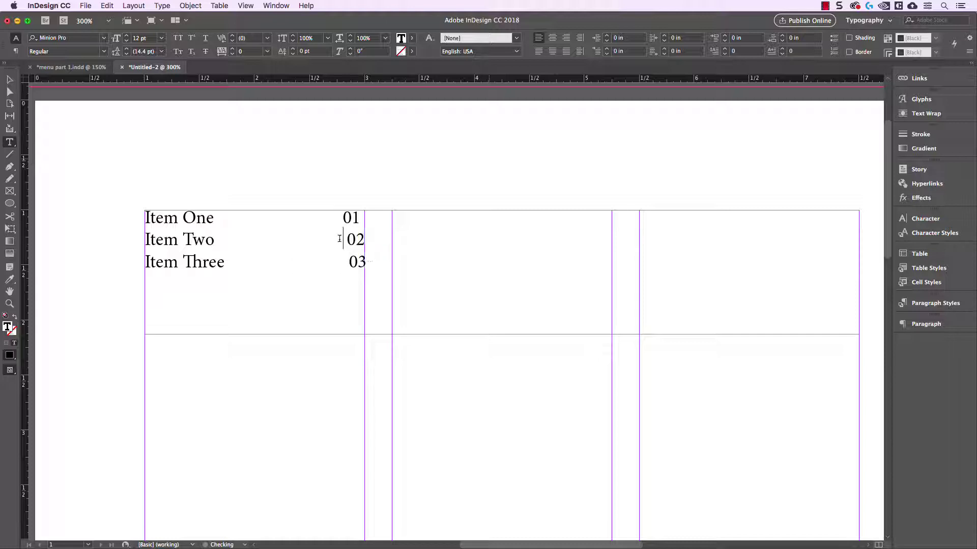
{"action": "left_click", "coordinate": [345, 218]}
Step: Set the font size of all three item lines to 10 pt, and return it to 12 pt
{"action": "left_click_drag", "start_coordinate": [193, 236], "coordinate": [184, 238]}
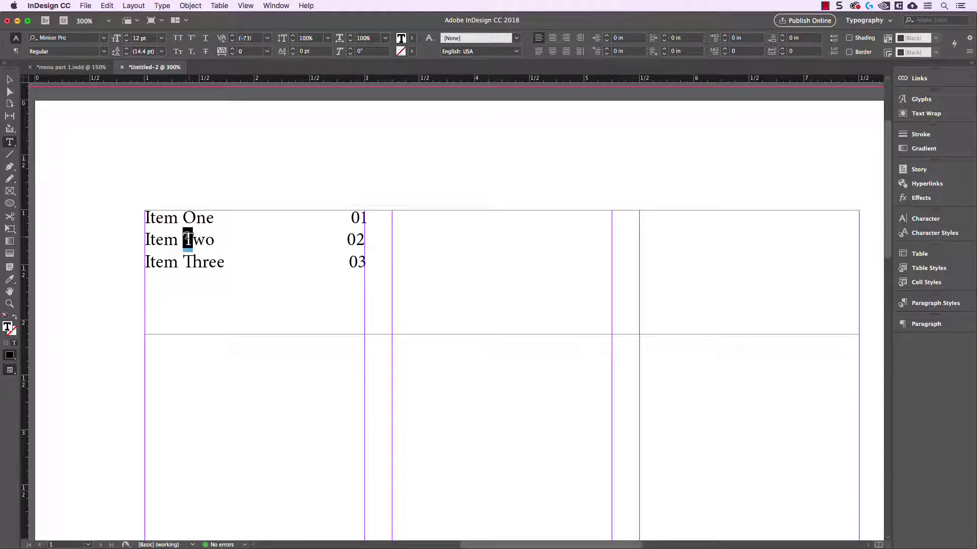
{"action": "left_click", "coordinate": [189, 256]}
{"action": "left_click", "coordinate": [222, 258]}
{"action": "key", "text": "super+a"}
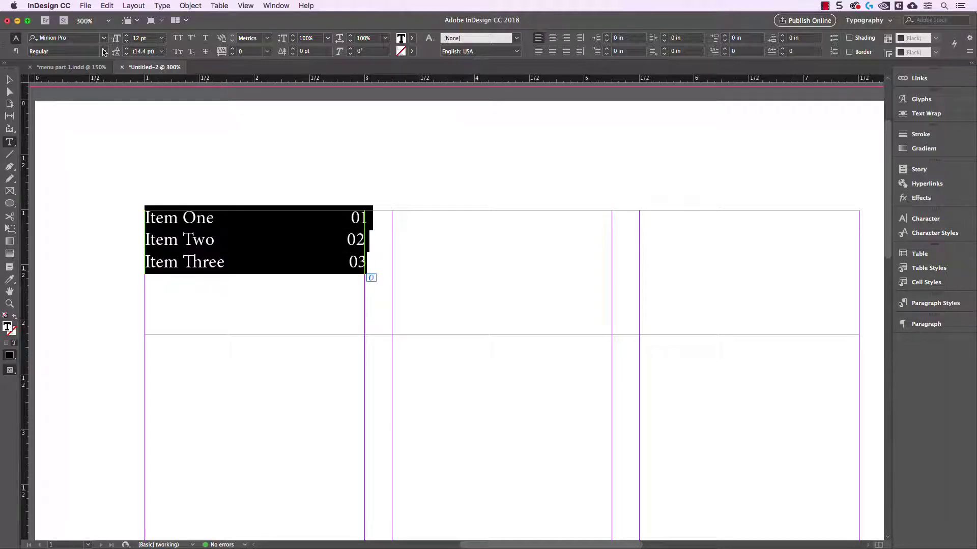
{"action": "left_click", "coordinate": [161, 37]}
{"action": "left_click", "coordinate": [158, 95]}
{"action": "left_click", "coordinate": [319, 209]}
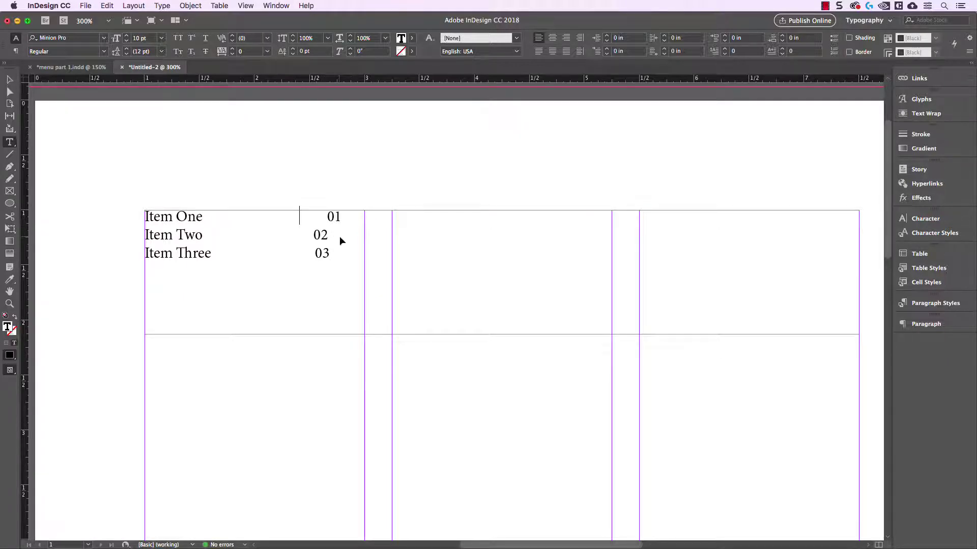
{"action": "key", "text": "super+a"}
{"action": "key", "text": "super+shift+period"}
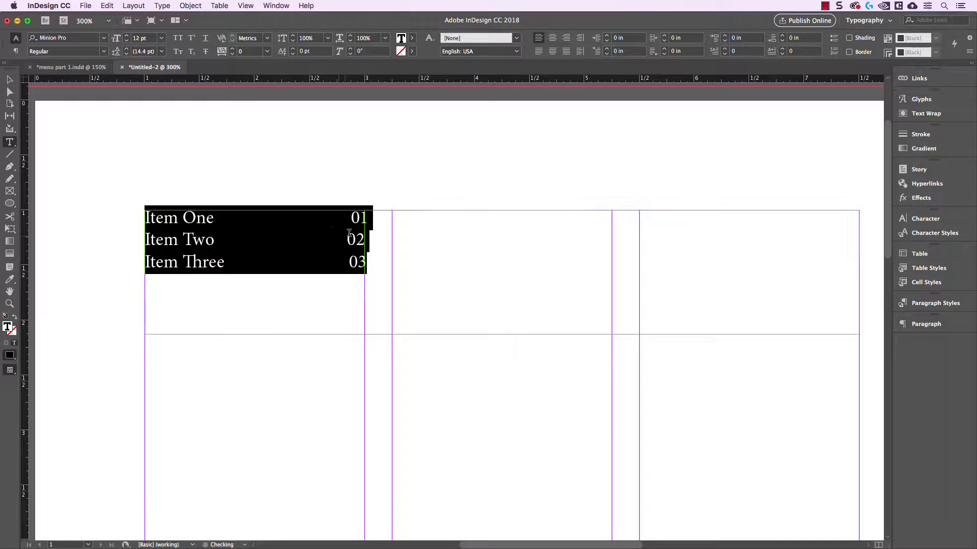
Step: Delete the runs of spaces between the item names and their numbers in all three lines
{"action": "left_click_drag", "start_coordinate": [351, 218], "coordinate": [214, 220]}
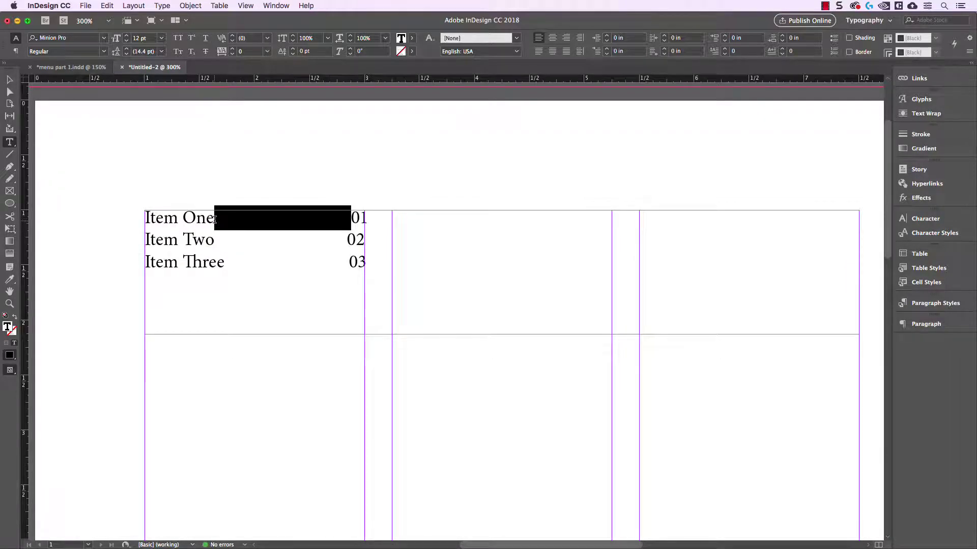
{"action": "key", "text": "BackSpace"}
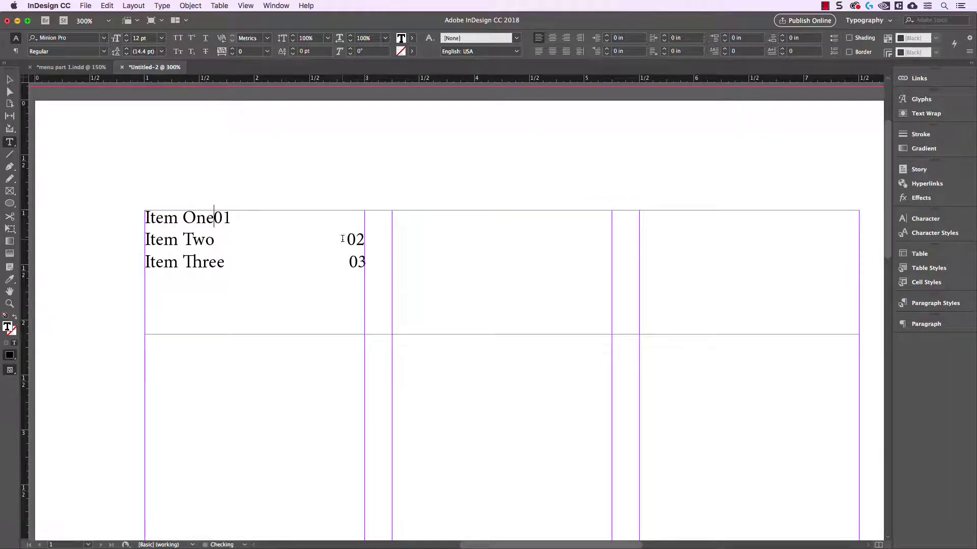
{"action": "left_click_drag", "start_coordinate": [349, 239], "coordinate": [214, 239]}
{"action": "key", "text": "BackSpace"}
{"action": "left_click_drag", "start_coordinate": [348, 262], "coordinate": [226, 262]}
{"action": "key", "text": "BackSpace"}
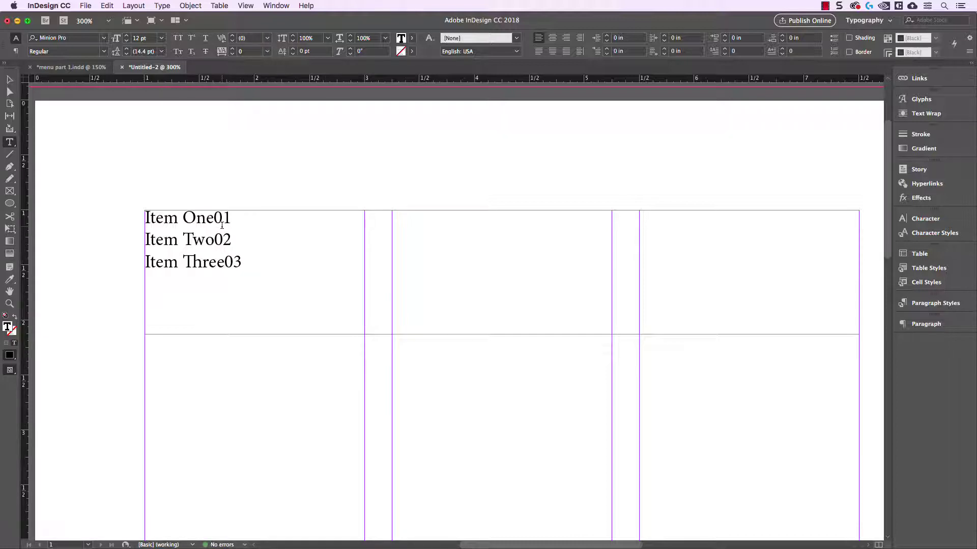
Step: Insert a single tab between the item name and the number in each of the three lines
{"action": "left_click", "coordinate": [214, 216]}
{"action": "key", "text": "Tab"}
{"action": "left_click", "coordinate": [214, 239]}
{"action": "key", "text": "Tab"}
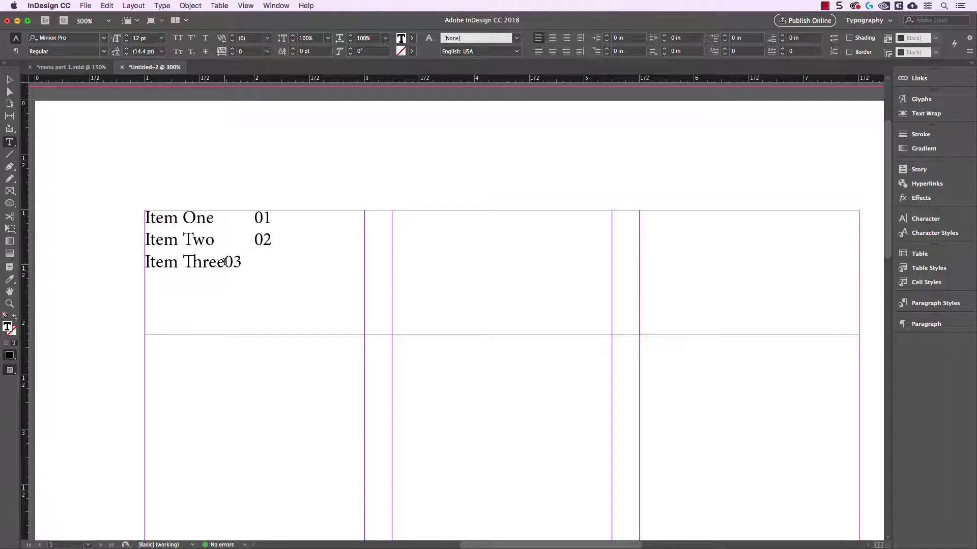
{"action": "left_click", "coordinate": [224, 262]}
{"action": "key", "text": "Tab"}
Step: Examine the gap before the number in each line by selecting it as a single character
{"action": "double_click", "coordinate": [250, 219]}
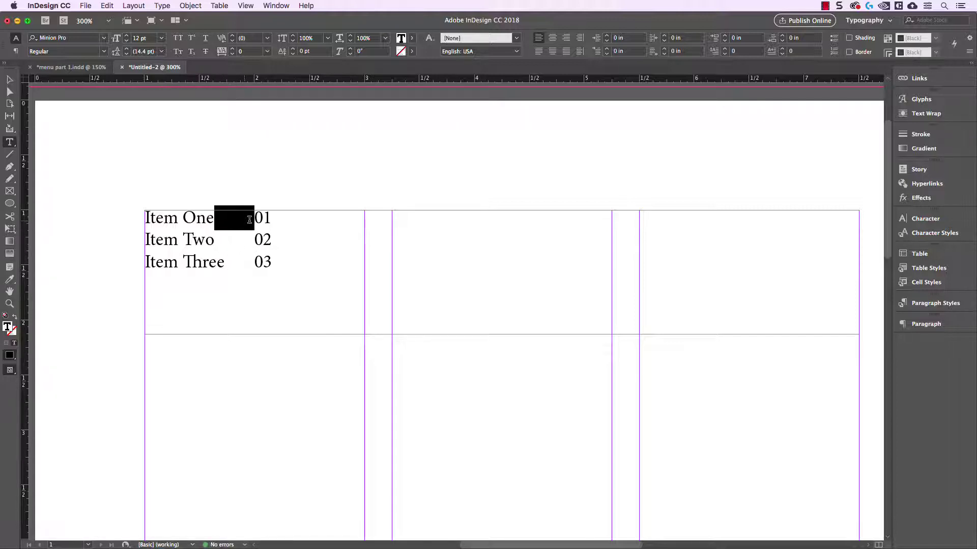
{"action": "double_click", "coordinate": [247, 241]}
{"action": "double_click", "coordinate": [228, 263]}
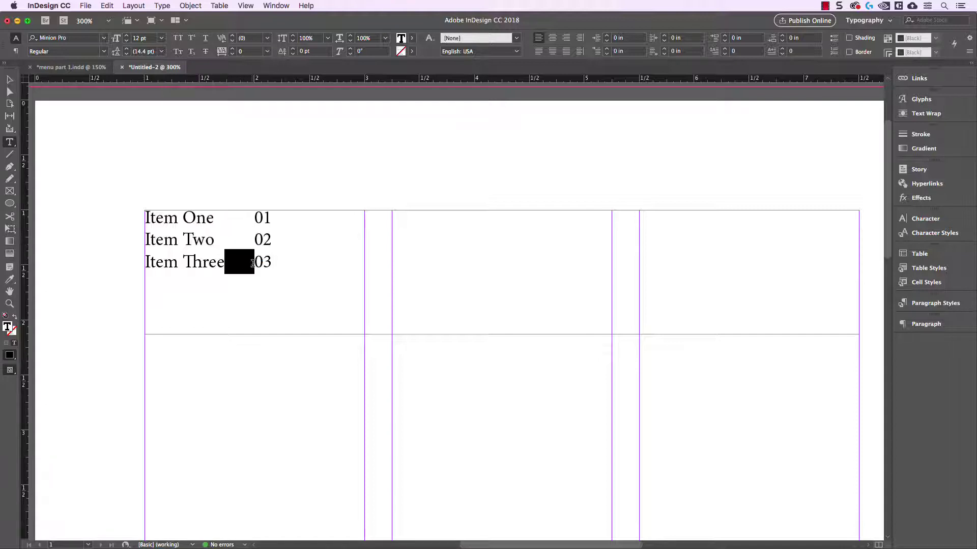
{"action": "double_click", "coordinate": [236, 248]}
{"action": "double_click", "coordinate": [236, 248]}
{"action": "double_click", "coordinate": [236, 248]}
{"action": "double_click", "coordinate": [245, 220]}
Step: Place the text cursor in the Item One line and show the hidden characters
{"action": "left_click", "coordinate": [245, 219]}
{"action": "left_click", "coordinate": [164, 6]}
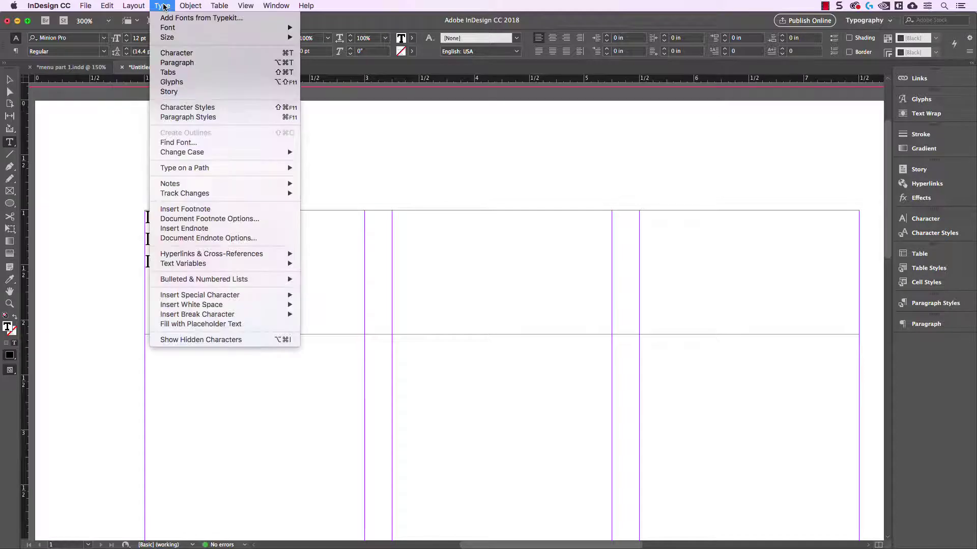
{"action": "left_click", "coordinate": [216, 340]}
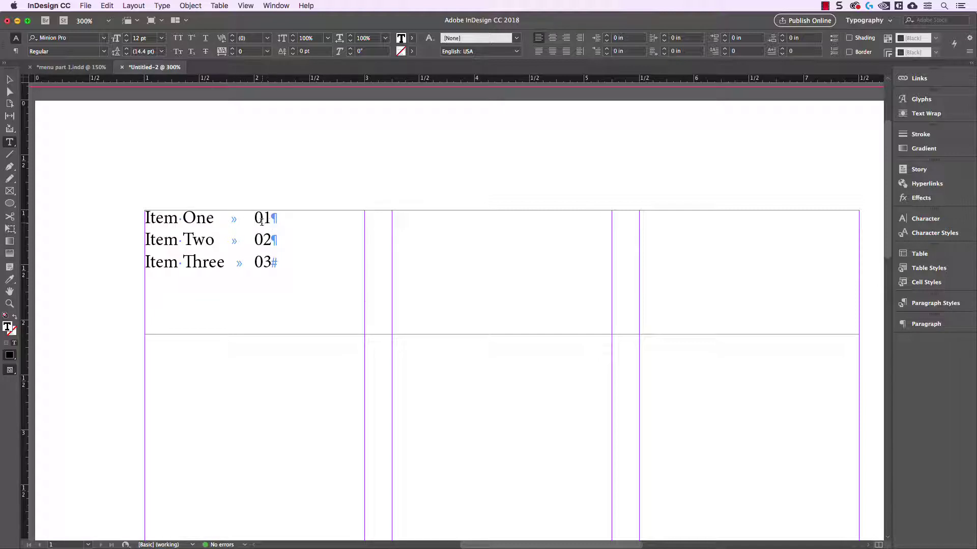
Step: Examine the visible space, tab and paragraph marks in the Item One and Item Two lines
{"action": "left_click", "coordinate": [182, 217]}
{"action": "left_click", "coordinate": [215, 218]}
{"action": "left_click_drag", "start_coordinate": [215, 218], "coordinate": [275, 219]}
{"action": "left_click", "coordinate": [233, 218]}
{"action": "left_click", "coordinate": [272, 216]}
{"action": "left_click", "coordinate": [241, 218]}
{"action": "double_click", "coordinate": [240, 218]}
{"action": "double_click", "coordinate": [244, 238]}
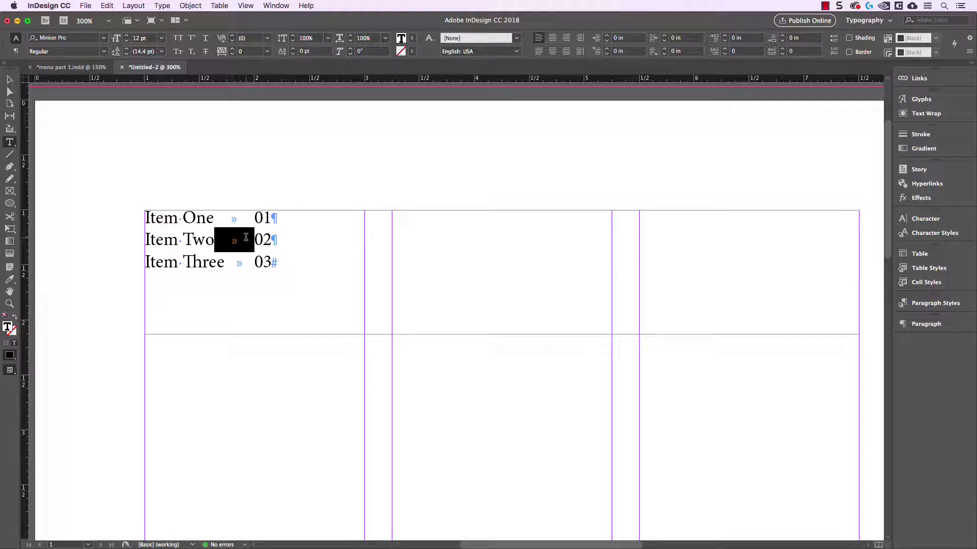
{"action": "left_click", "coordinate": [245, 237]}
Step: Deselect the text frame and toggle Preview mode on and off to compare the page with and without hidden characters
{"action": "left_click", "coordinate": [9, 79]}
{"action": "left_click", "coordinate": [145, 142]}
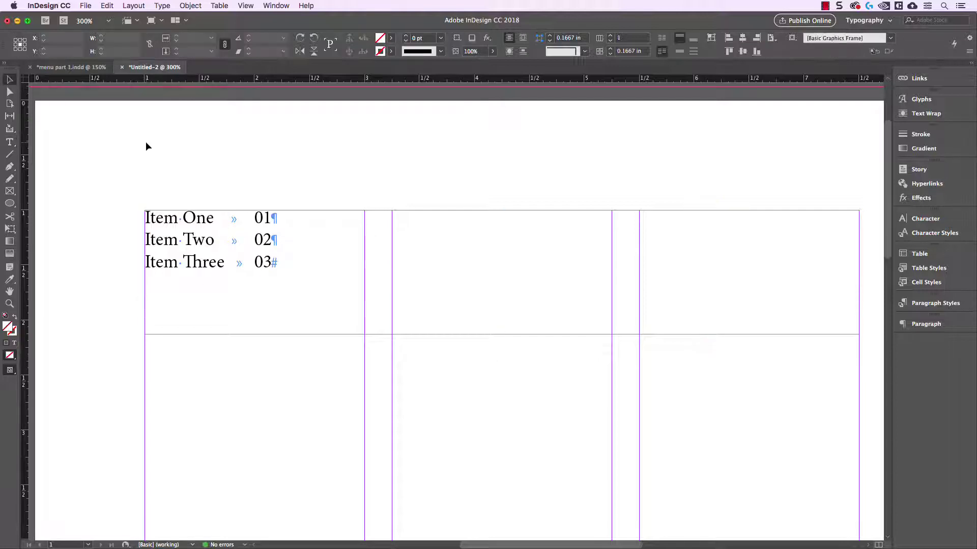
{"action": "key", "text": "w"}
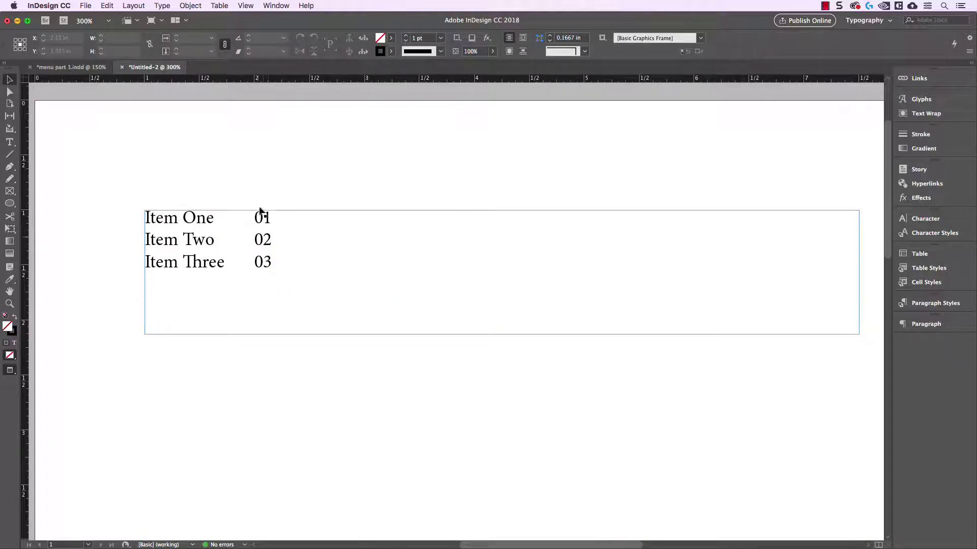
{"action": "key", "text": "w"}
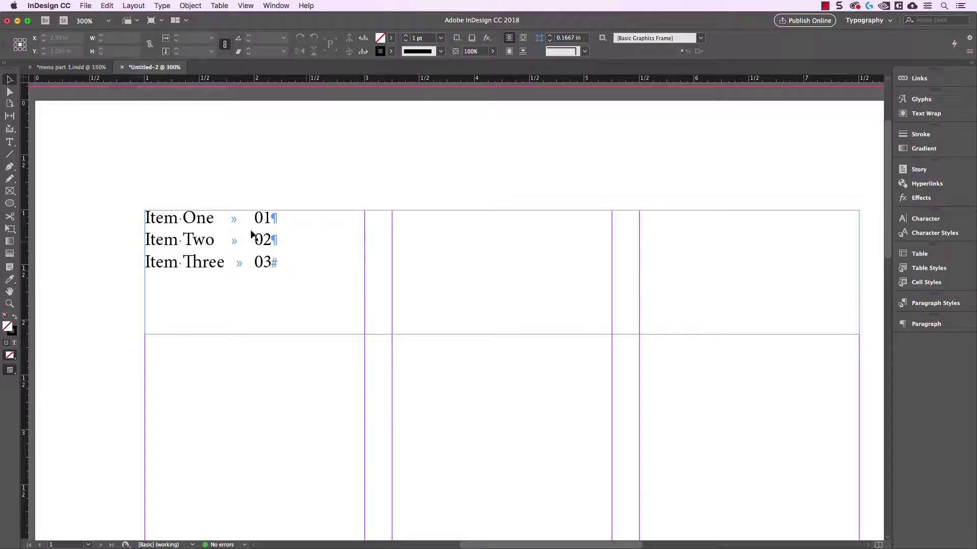
Step: Add two extra tabs before the number in each of the three lines
{"action": "key", "text": "t"}
{"action": "left_click", "coordinate": [255, 216]}
{"action": "key", "text": "Tab"}
{"action": "key", "text": "Tab"}
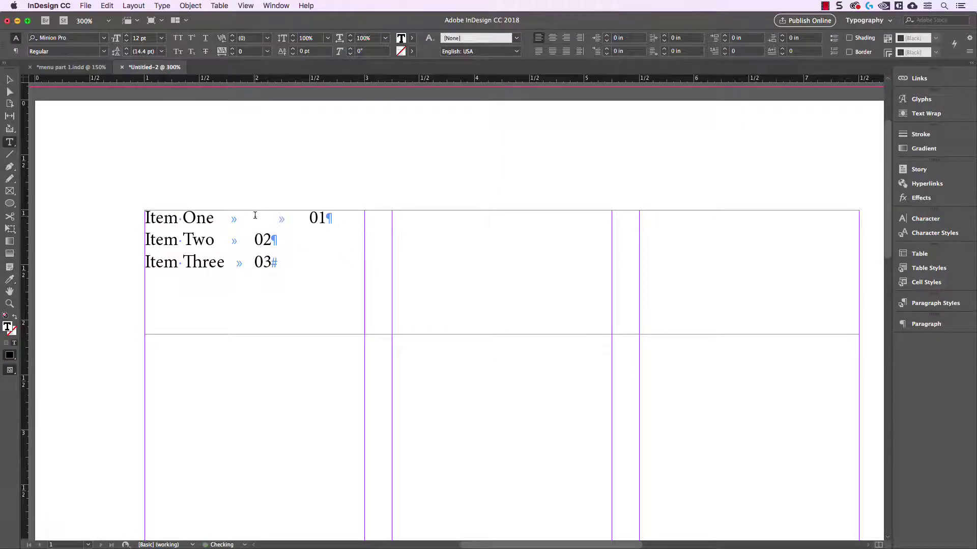
{"action": "left_click", "coordinate": [253, 237]}
{"action": "key", "text": "Tab"}
{"action": "key", "text": "Tab"}
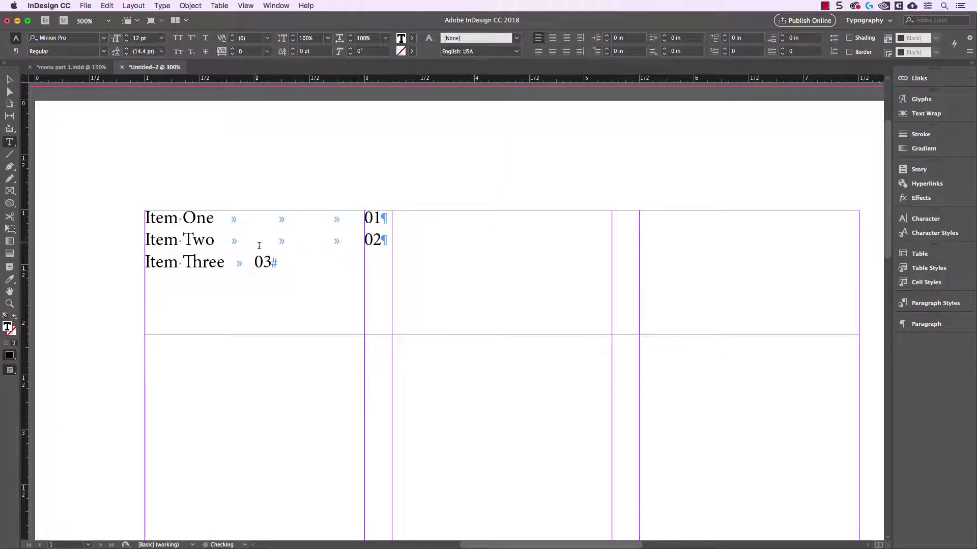
{"action": "left_click", "coordinate": [255, 262]}
{"action": "key", "text": "Tab"}
{"action": "key", "text": "Tab"}
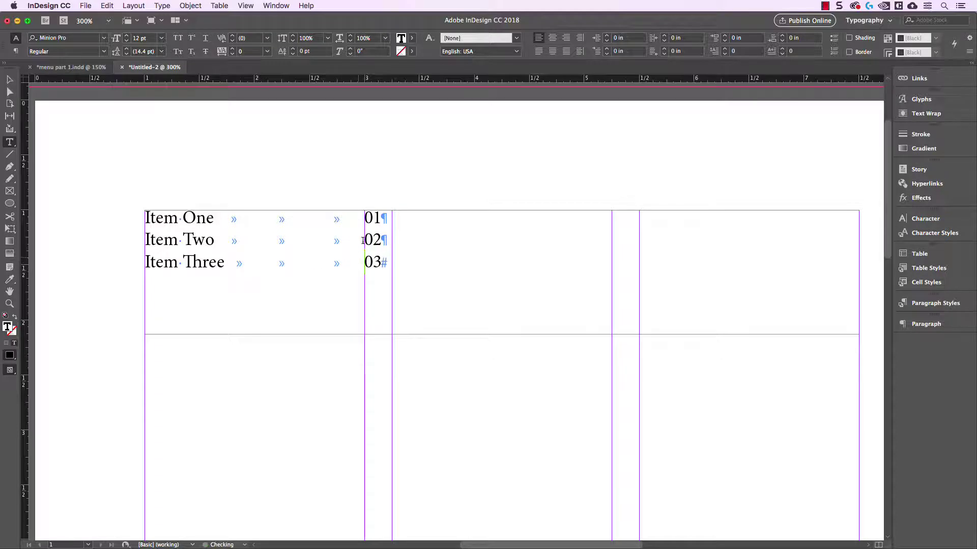
Step: Remove the extra tabs and spaces from all three lines, leaving one tab before each number
{"action": "double_click", "coordinate": [338, 263]}
{"action": "key", "text": "BackSpace"}
{"action": "left_click_drag", "start_coordinate": [331, 263], "coordinate": [257, 262]}
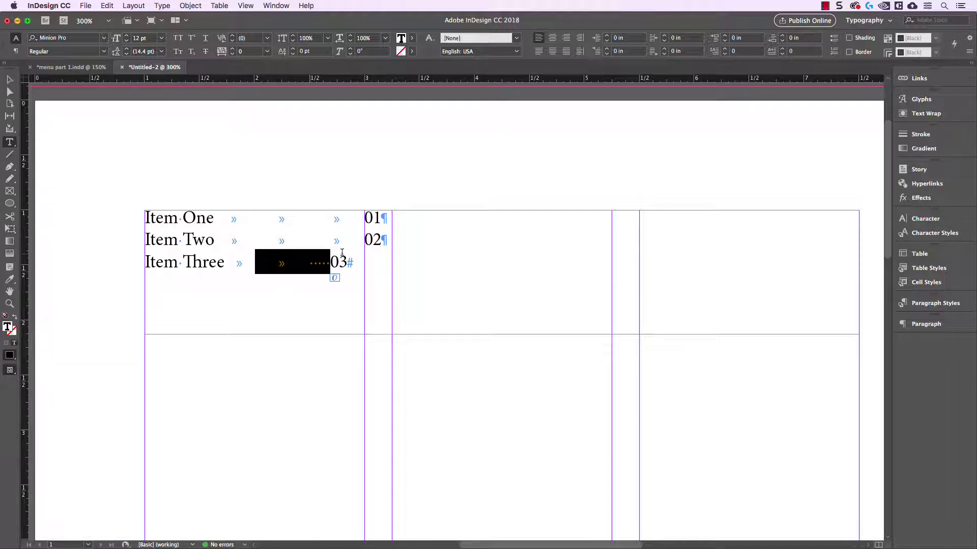
{"action": "key", "text": "BackSpace"}
{"action": "left_click_drag", "start_coordinate": [363, 241], "coordinate": [256, 240]}
{"action": "key", "text": "BackSpace"}
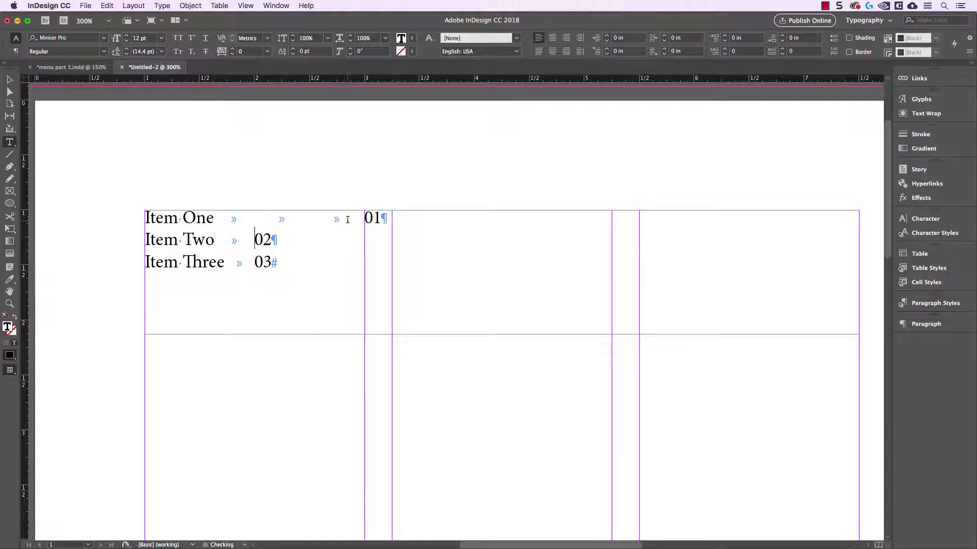
{"action": "left_click_drag", "start_coordinate": [363, 218], "coordinate": [255, 219]}
{"action": "key", "text": "BackSpace"}
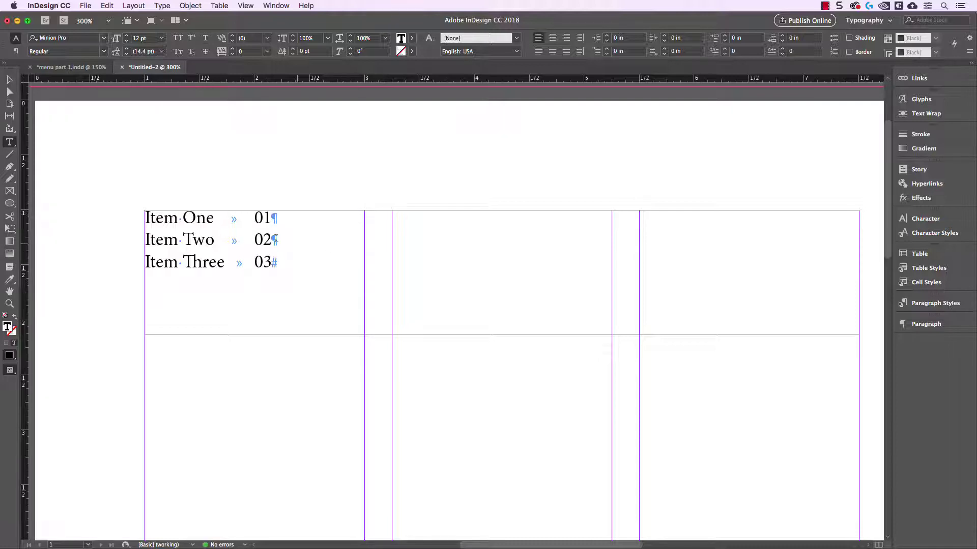
Step: Check the single tab character in each line by selecting the gap between item name and number
{"action": "double_click", "coordinate": [235, 218]}
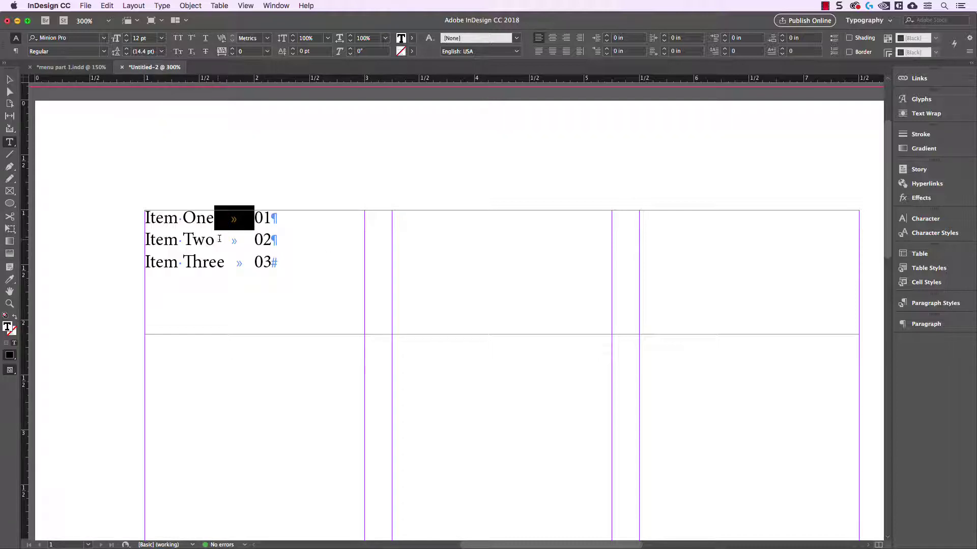
{"action": "double_click", "coordinate": [234, 240]}
{"action": "double_click", "coordinate": [230, 262]}
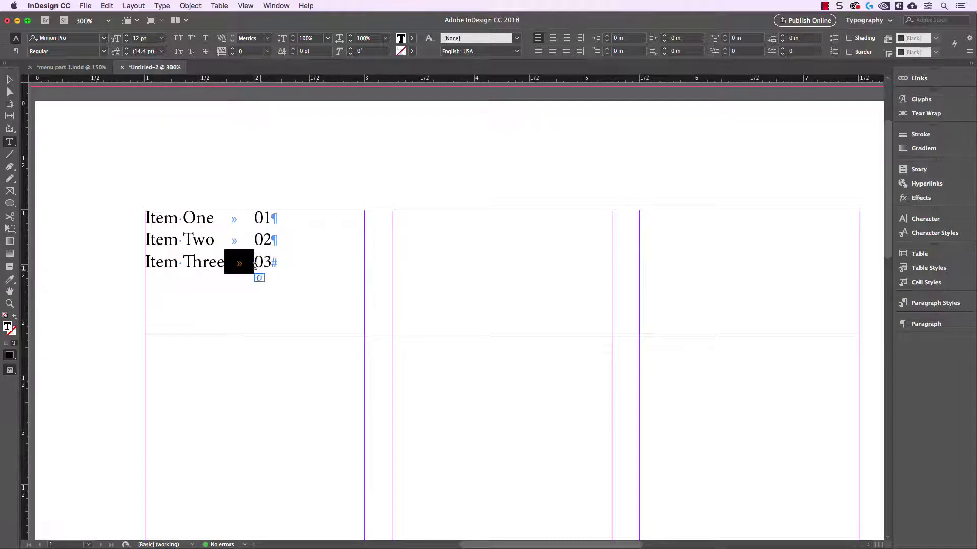
{"action": "left_click", "coordinate": [237, 241]}
{"action": "double_click", "coordinate": [236, 241]}
{"action": "left_click", "coordinate": [237, 241]}
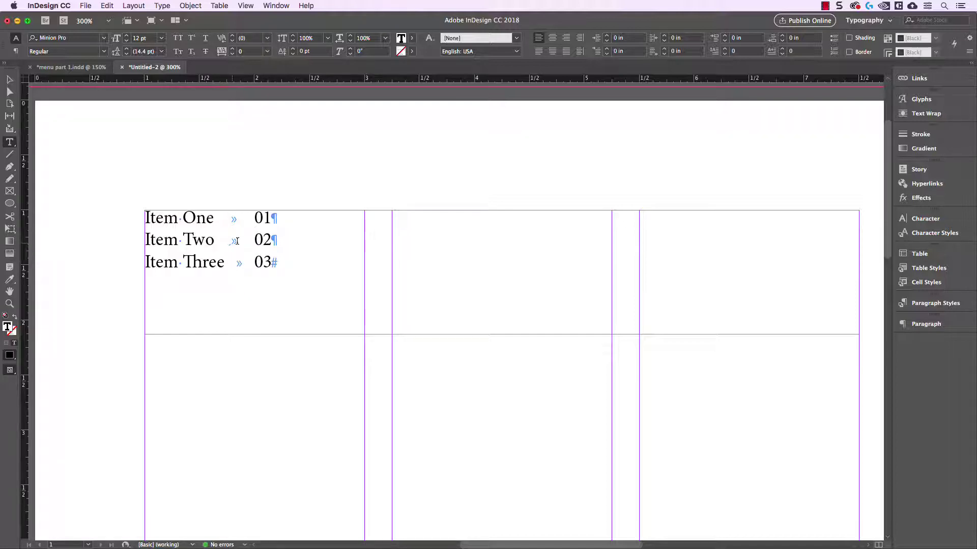
{"action": "double_click", "coordinate": [236, 241]}
{"action": "left_click", "coordinate": [248, 238]}
{"action": "double_click", "coordinate": [247, 218]}
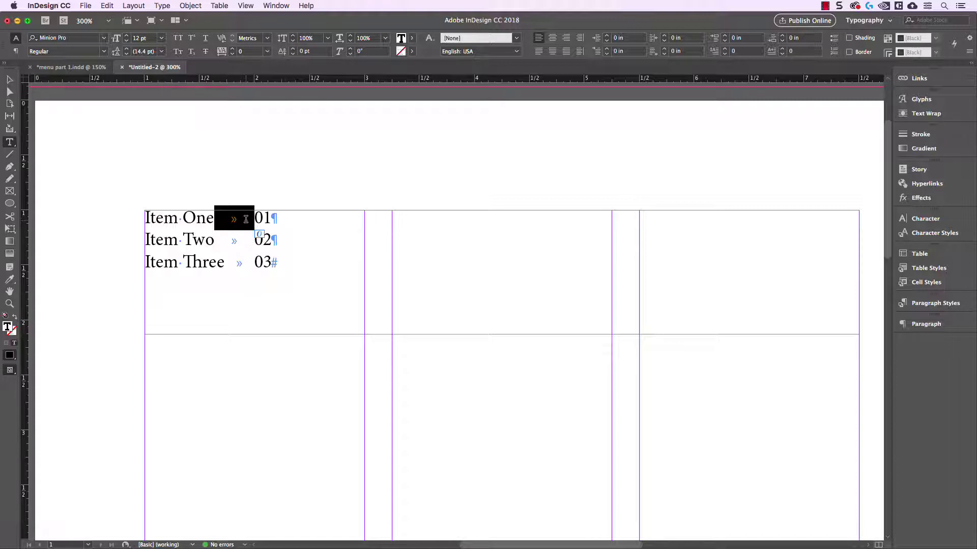
{"action": "left_click", "coordinate": [246, 219]}
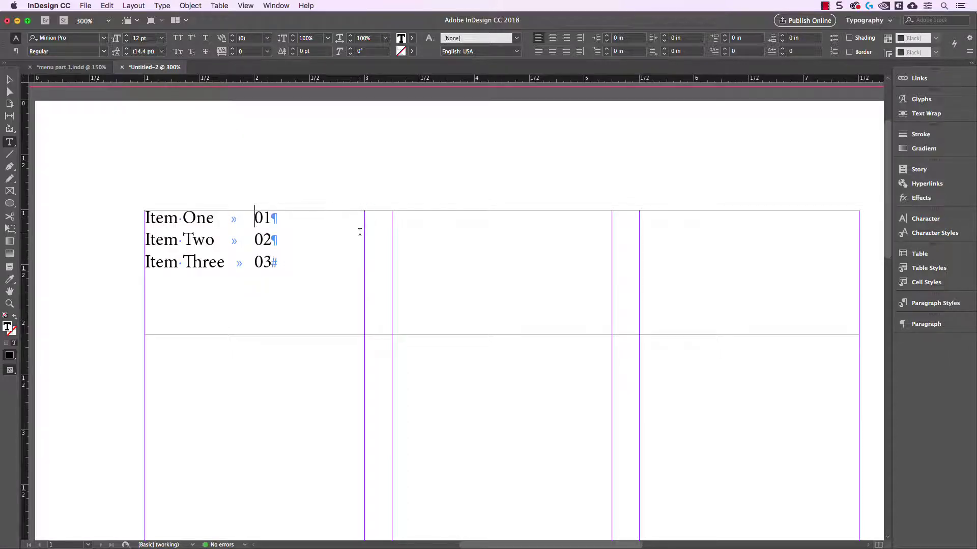
Step: Select the text frame containing the three items and open the tab stop settings for it
{"action": "left_click", "coordinate": [9, 80]}
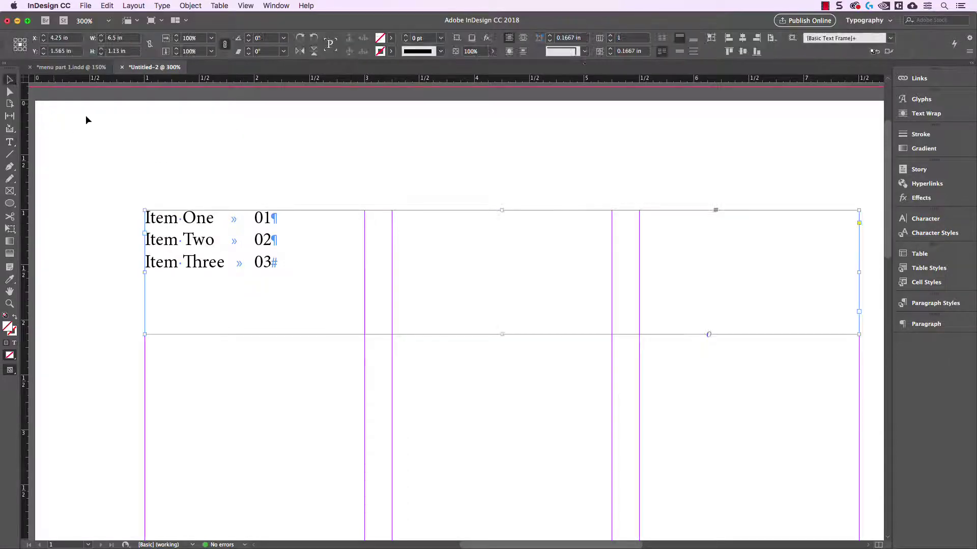
{"action": "left_click", "coordinate": [137, 133]}
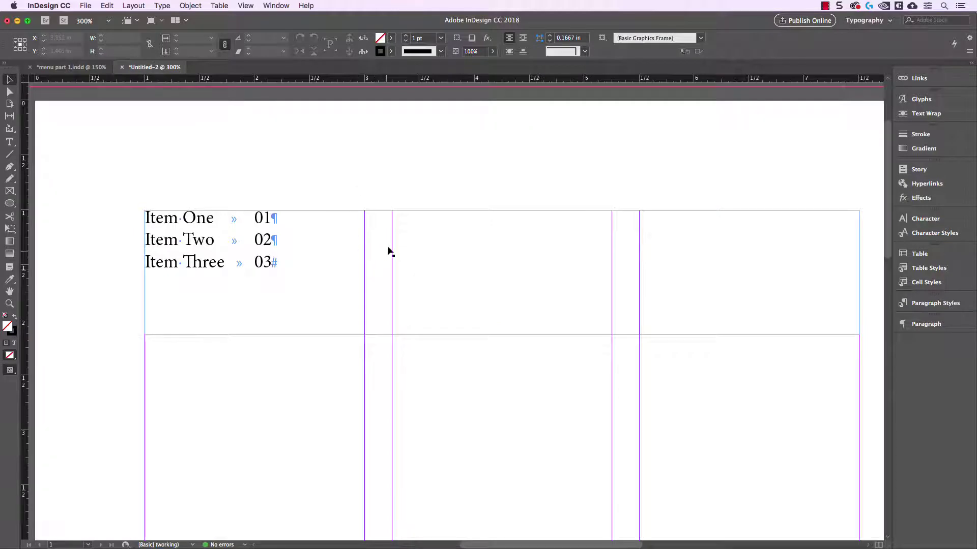
{"action": "left_click", "coordinate": [304, 235]}
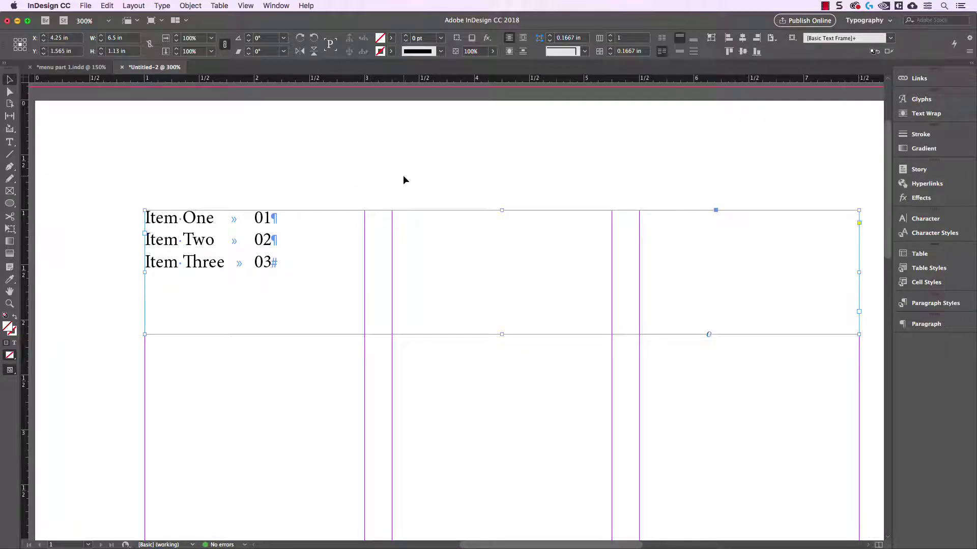
{"action": "key", "text": "super+shift+t"}
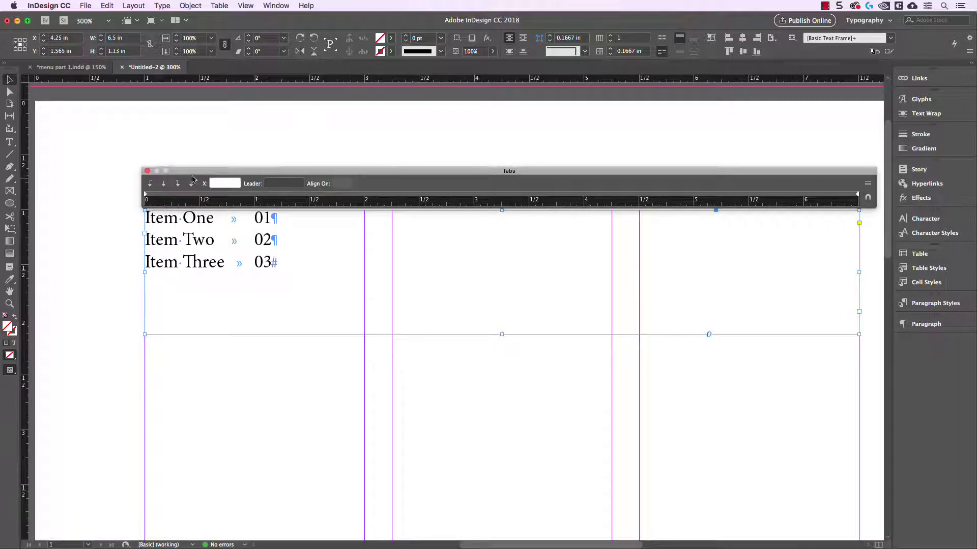
Step: Close the Tabs panel, reopen it away from the text, and reselect the three-item text frame
{"action": "left_click", "coordinate": [147, 171]}
{"action": "scroll", "coordinate": [358, 299], "scroll_direction": "down", "scroll_amount": 5}
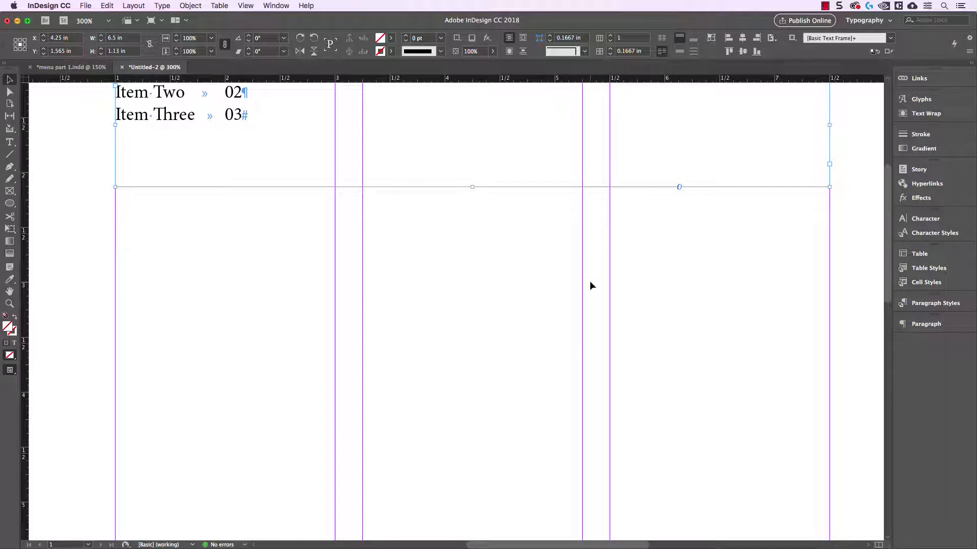
{"action": "key", "text": "ctrl+shift+t"}
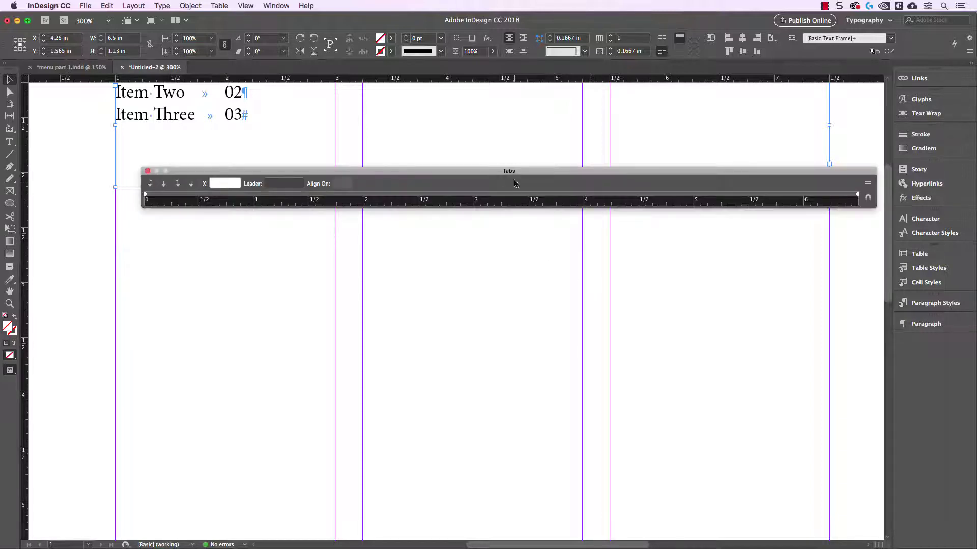
{"action": "left_click", "coordinate": [490, 244]}
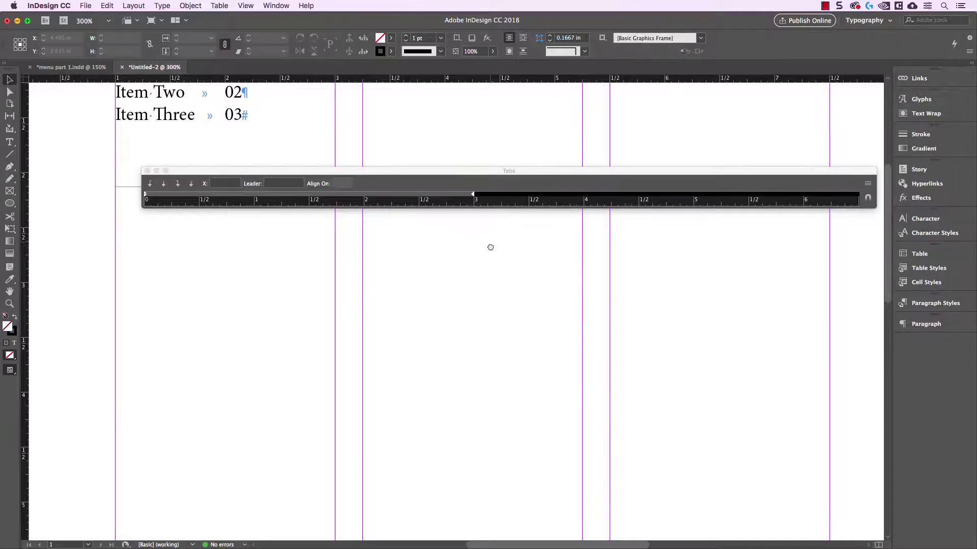
{"action": "scroll", "coordinate": [497, 274], "scroll_direction": "up", "scroll_amount": 5}
{"action": "left_click", "coordinate": [305, 286]}
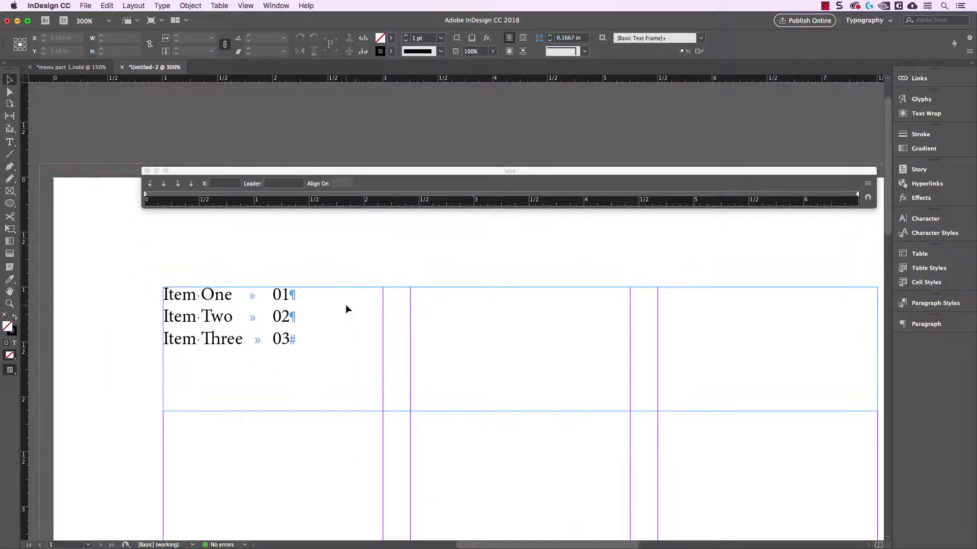
{"action": "scroll", "coordinate": [494, 244], "scroll_direction": "down", "scroll_amount": 2}
{"action": "scroll", "coordinate": [494, 244], "scroll_direction": "right", "scroll_amount": 2}
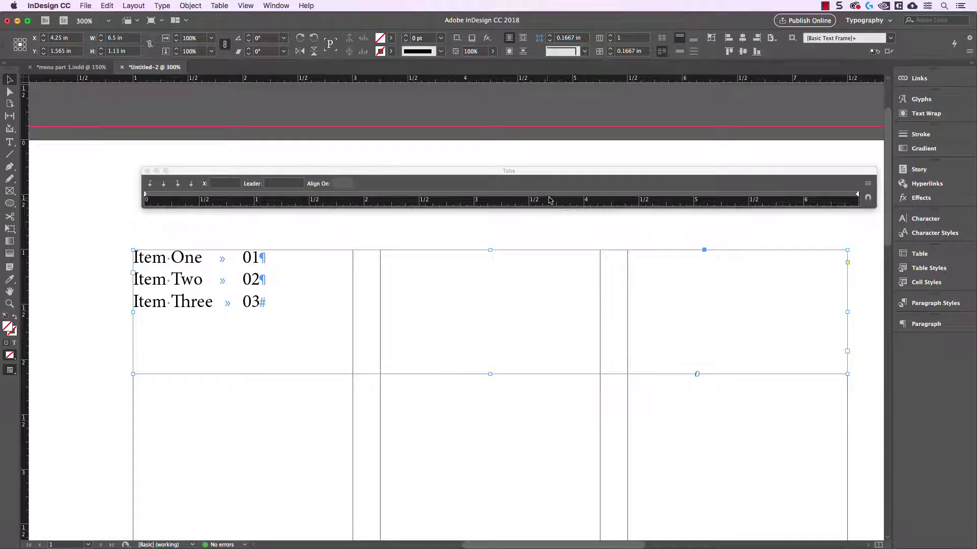
Step: Move the Tabs panel off its position and snap it back above the selected text frame so the rulers align
{"action": "left_click", "coordinate": [566, 172]}
{"action": "left_click_drag", "start_coordinate": [560, 177], "coordinate": [548, 157]}
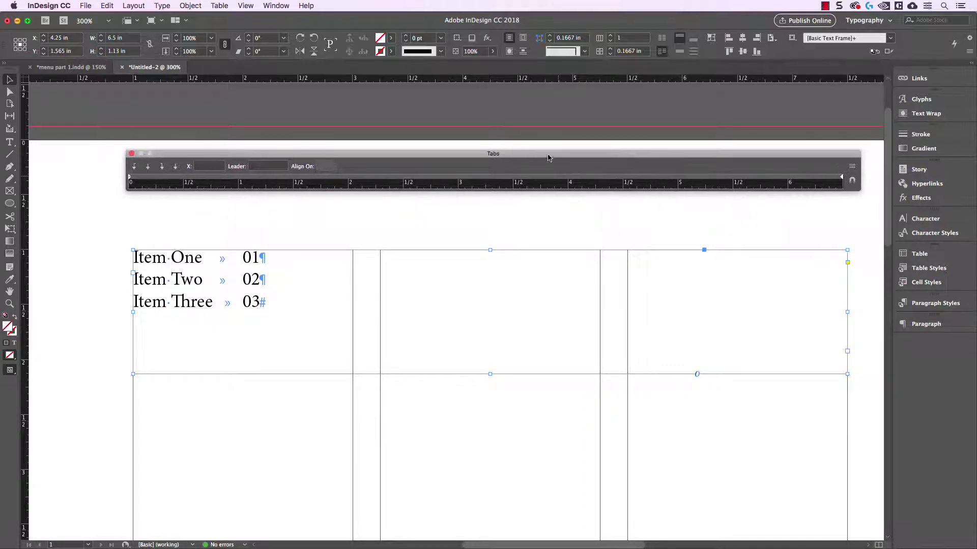
{"action": "left_click", "coordinate": [851, 182]}
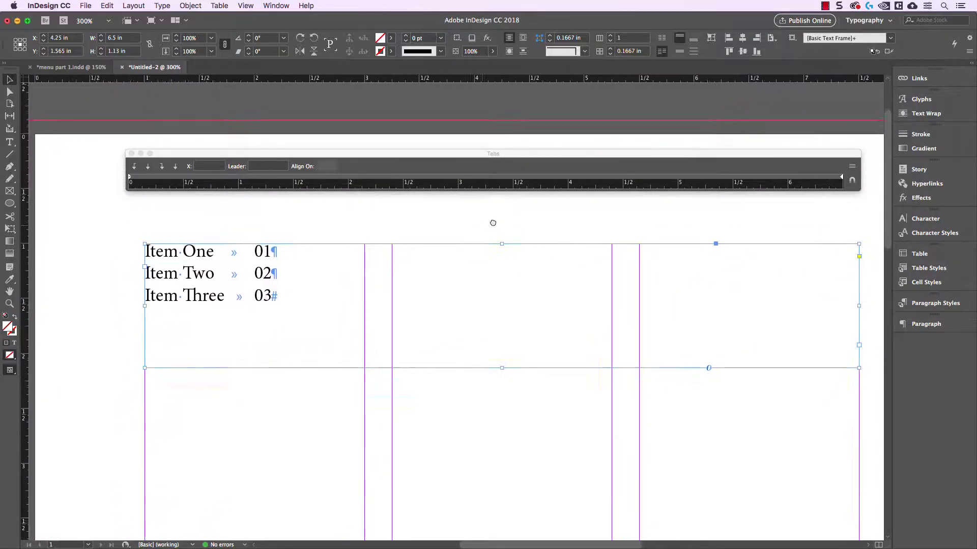
{"action": "left_click", "coordinate": [851, 180]}
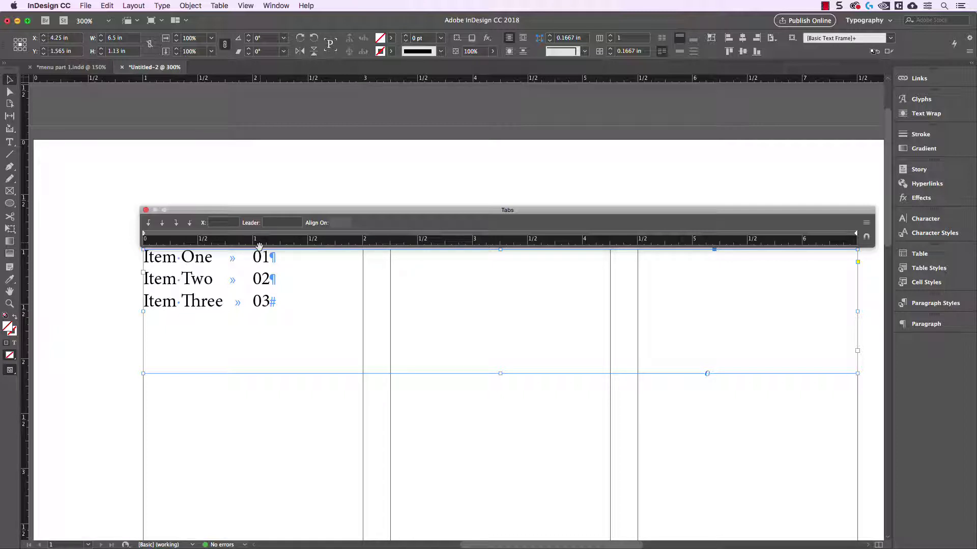
Step: Examine the single tab gap before each number by selecting it in the list lines below the tab ruler
{"action": "double_click", "coordinate": [217, 254]}
{"action": "double_click", "coordinate": [232, 257]}
{"action": "double_click", "coordinate": [232, 279]}
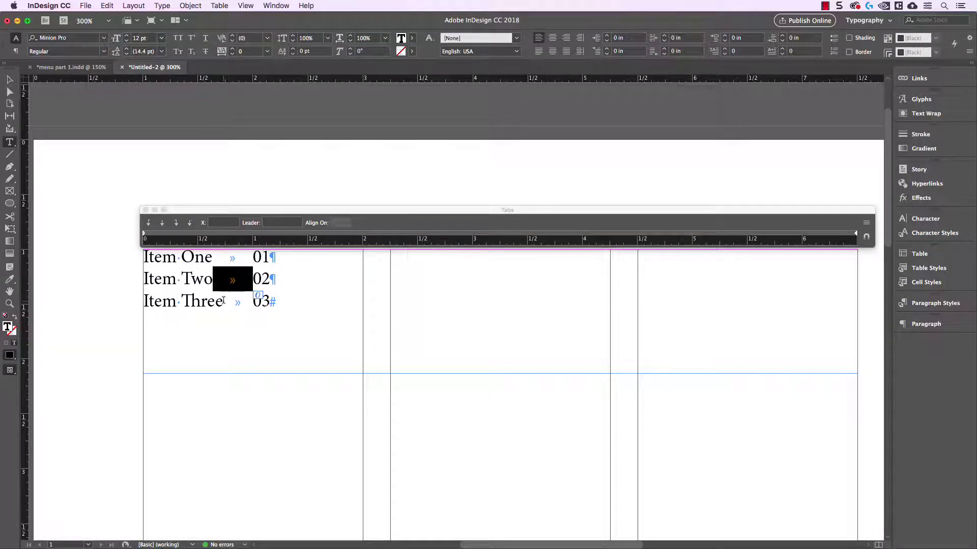
{"action": "double_click", "coordinate": [243, 300]}
{"action": "left_click_drag", "start_coordinate": [244, 301], "coordinate": [254, 300]}
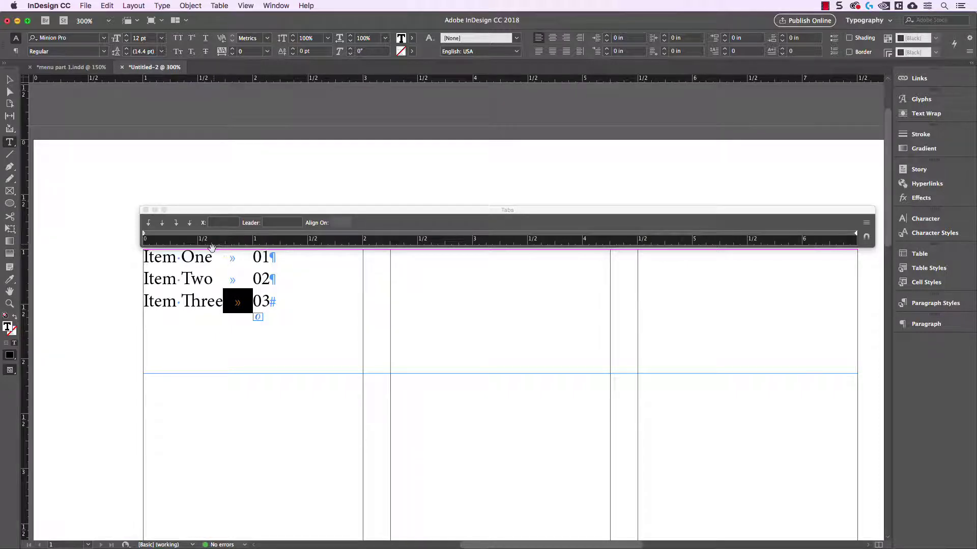
{"action": "left_click", "coordinate": [239, 252]}
{"action": "left_click", "coordinate": [312, 211]}
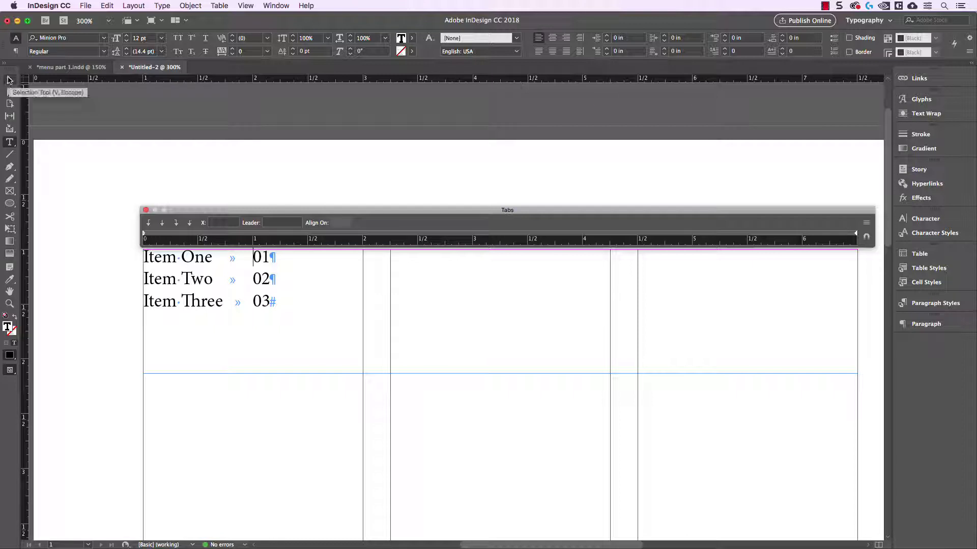
Step: Add a tab stop for the whole text frame and move it to 1.1806 in on the tab ruler
{"action": "left_click", "coordinate": [9, 80]}
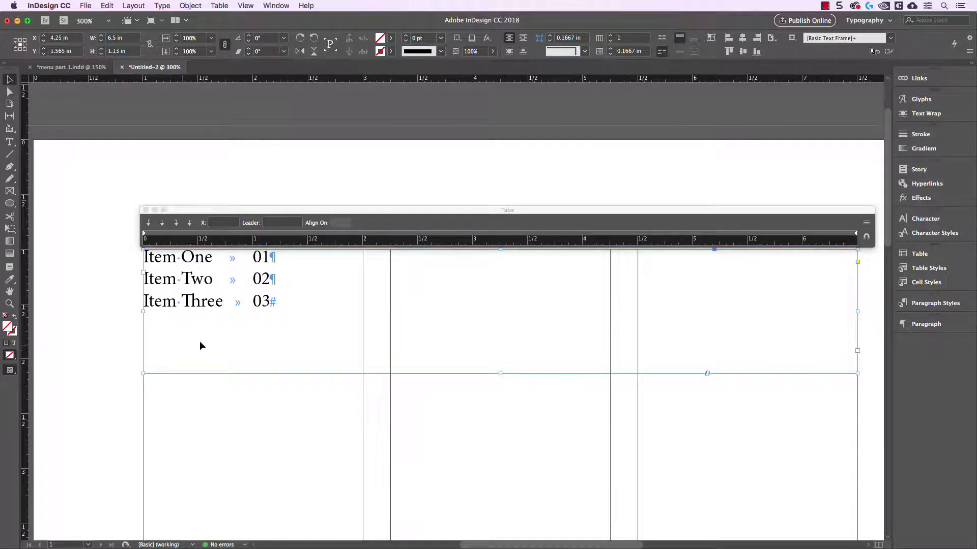
{"action": "left_click", "coordinate": [297, 235]}
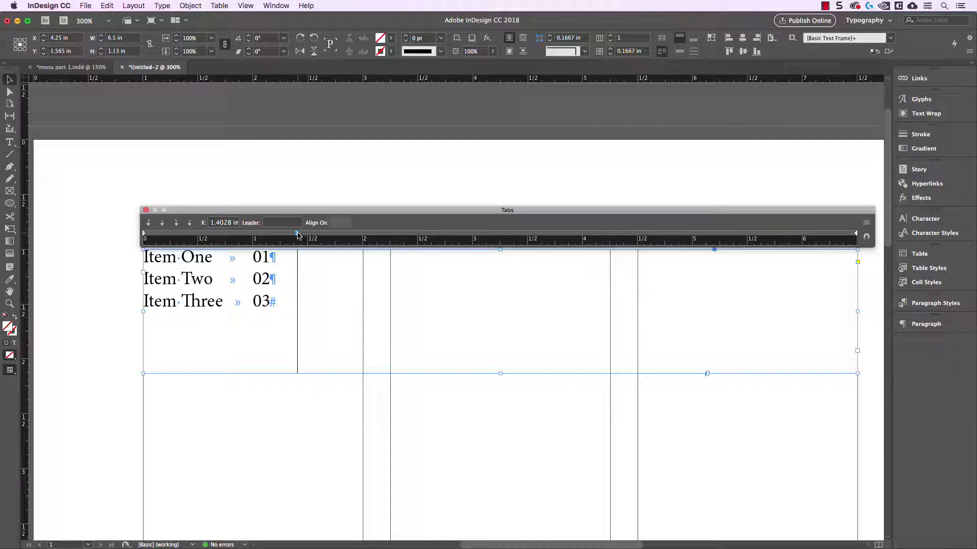
{"action": "mouse_move", "coordinate": [298, 235]}
{"action": "left_mouse_down"}
{"action": "mouse_move", "coordinate": [319, 235]}
{"action": "mouse_move", "coordinate": [284, 239]}
{"action": "mouse_move", "coordinate": [314, 236]}
{"action": "left_mouse_up"}
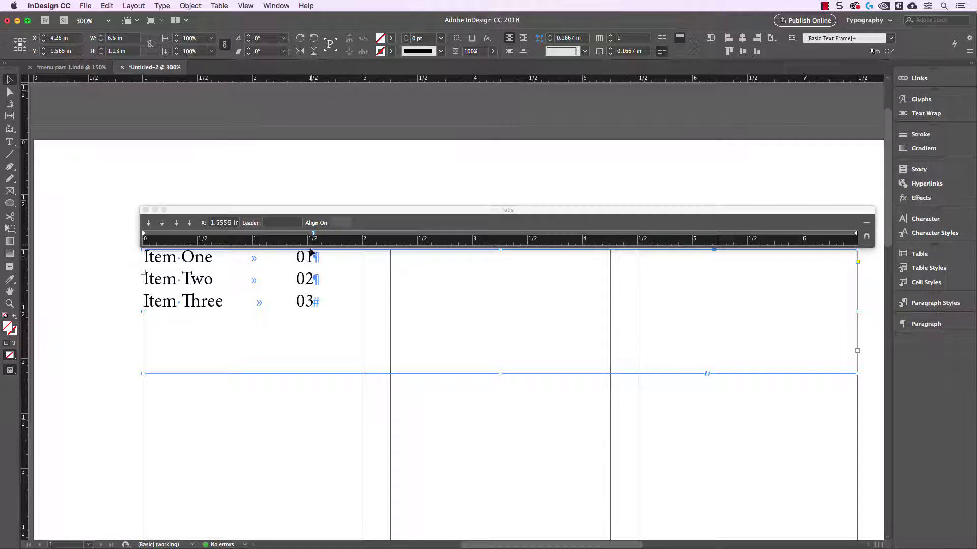
{"action": "left_click_drag", "start_coordinate": [313, 235], "coordinate": [272, 235]}
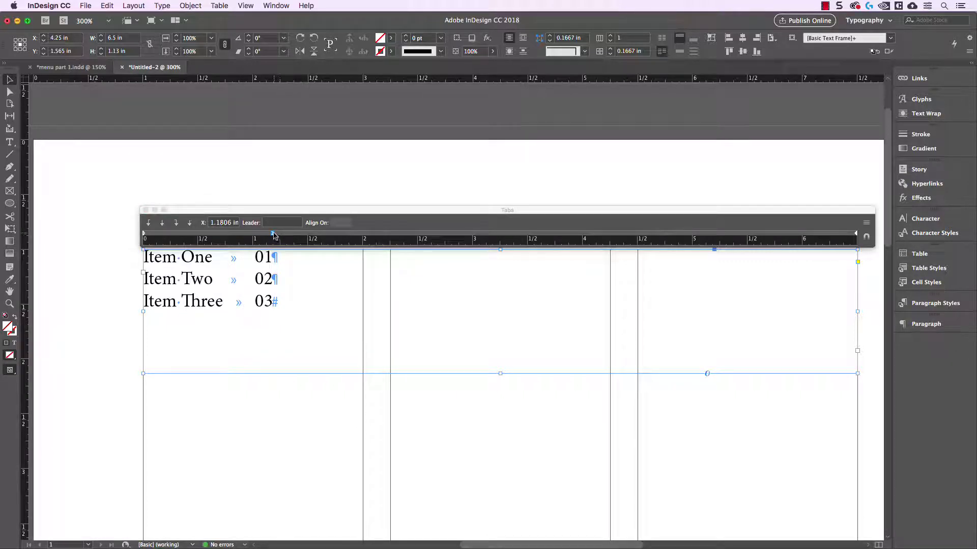
Step: Try left-justified and center-justified alignment on the 1.1806 in tab stop, and return it to right-justified
{"action": "left_click", "coordinate": [148, 225]}
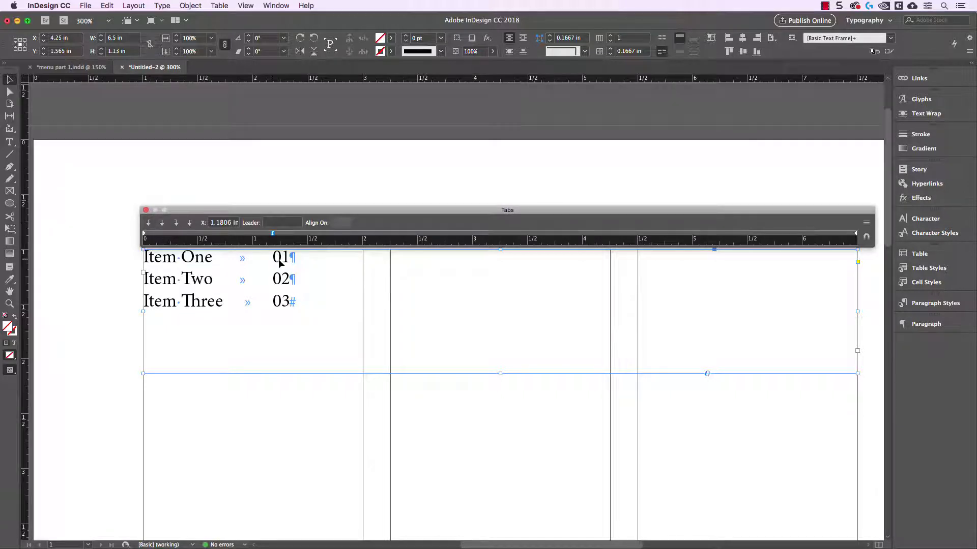
{"action": "left_click", "coordinate": [273, 233]}
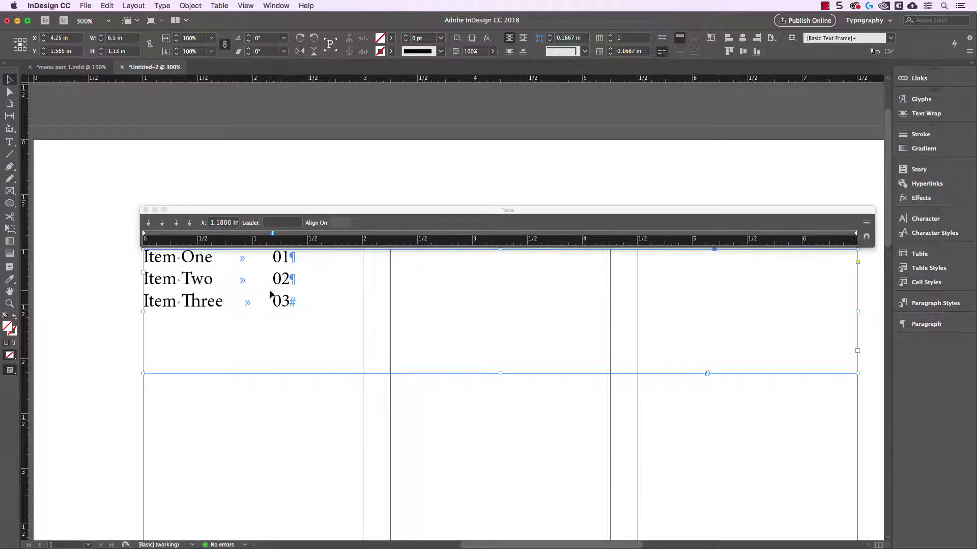
{"action": "left_click", "coordinate": [162, 224]}
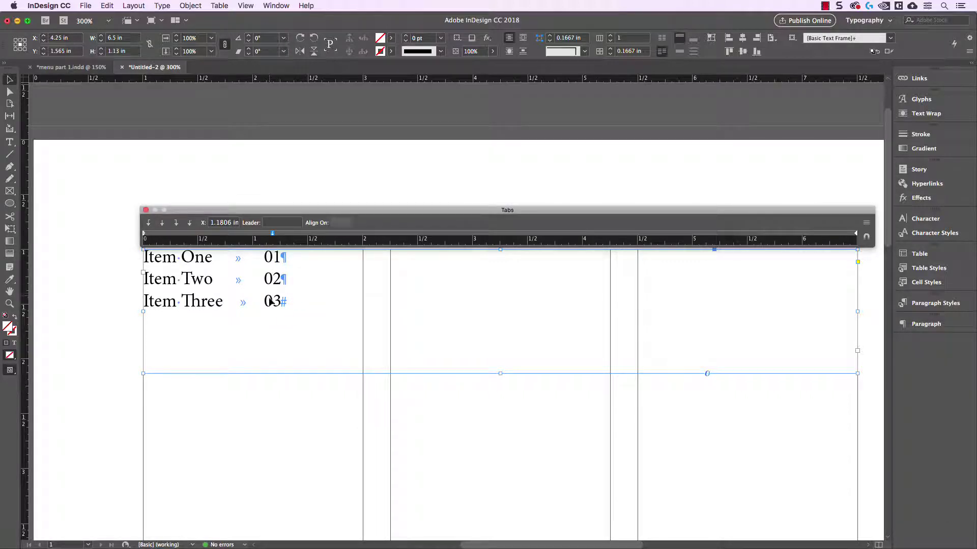
{"action": "left_click", "coordinate": [177, 224]}
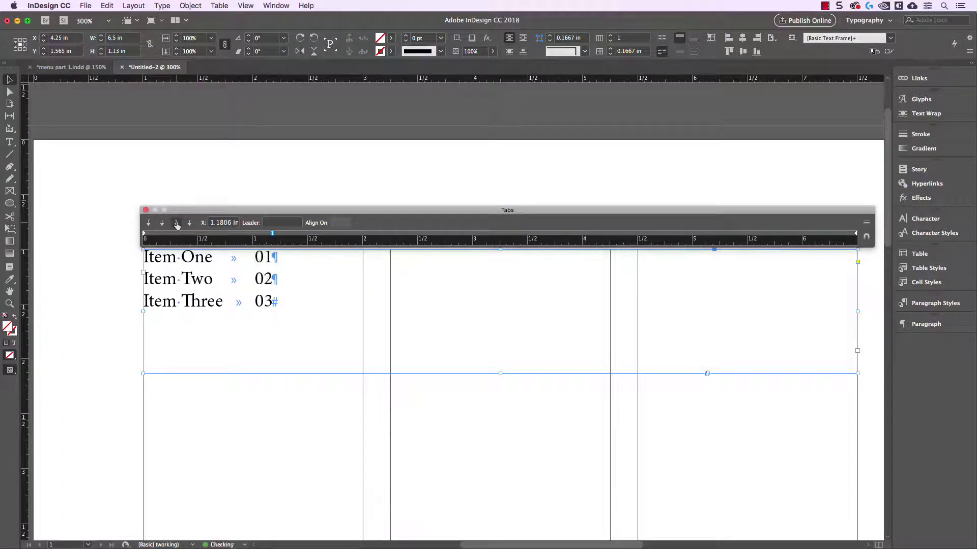
Step: Move the right-justified tab stop to 2 in, at the first column's right edge
{"action": "left_click_drag", "start_coordinate": [272, 234], "coordinate": [274, 236]}
{"action": "left_click_drag", "start_coordinate": [273, 236], "coordinate": [273, 236]}
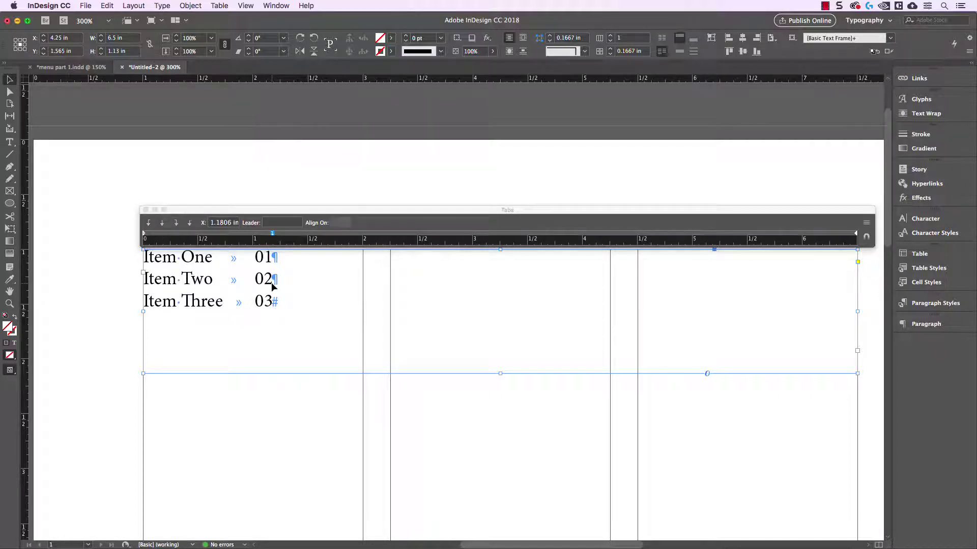
{"action": "left_click_drag", "start_coordinate": [273, 234], "coordinate": [362, 235]}
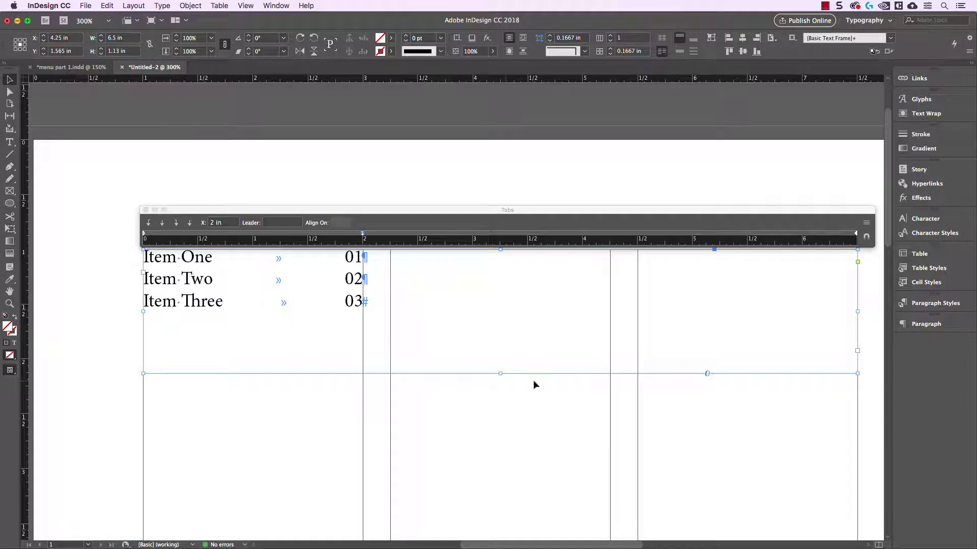
Step: Try moving the tab stop to 1.4167 in for the Item One line only, and undo the move
{"action": "double_click", "coordinate": [204, 279]}
{"action": "left_click_drag", "start_coordinate": [154, 257], "coordinate": [362, 303]}
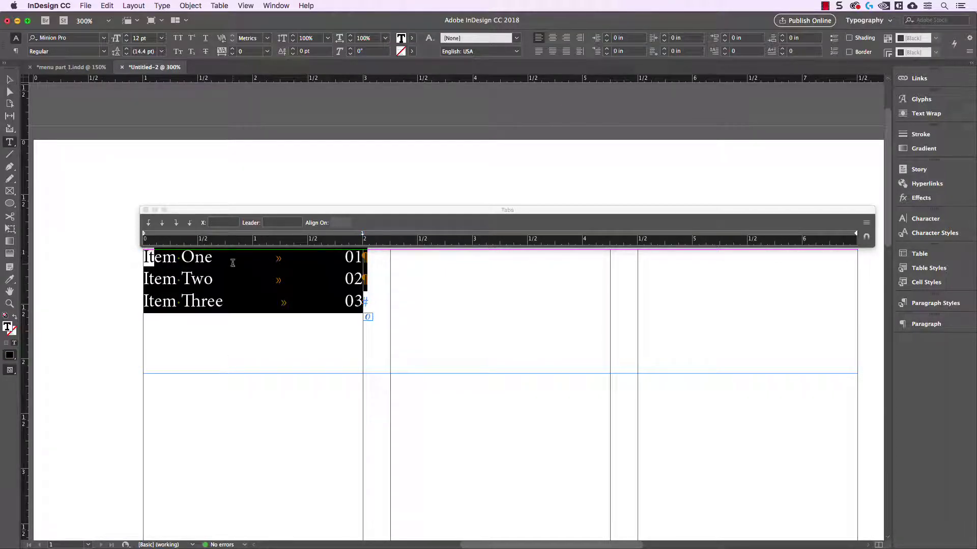
{"action": "left_click", "coordinate": [354, 257]}
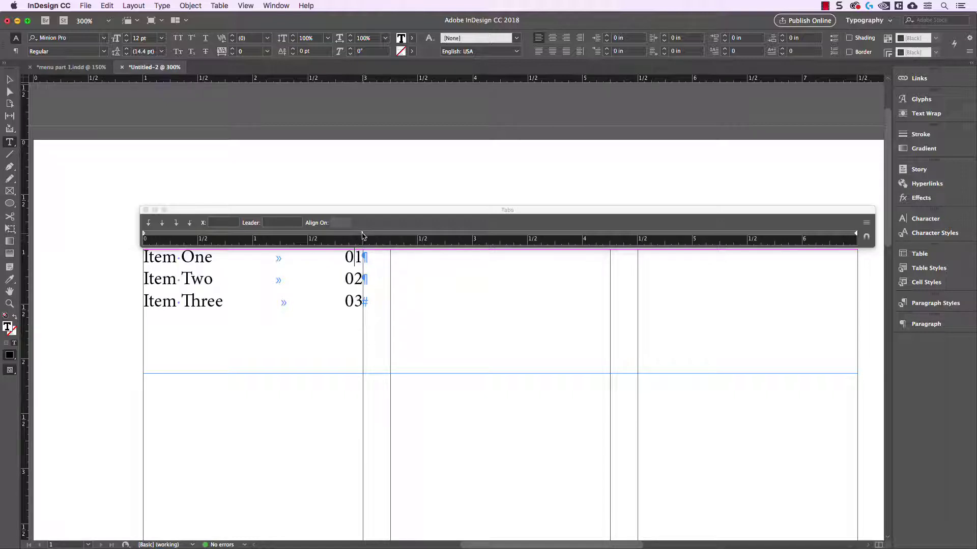
{"action": "left_click_drag", "start_coordinate": [362, 234], "coordinate": [299, 235]}
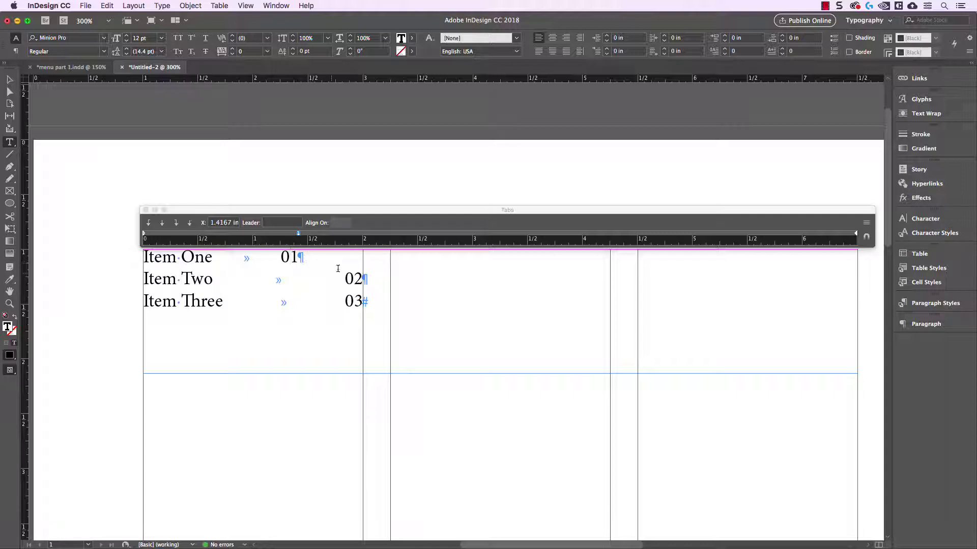
{"action": "key", "text": "super+z"}
{"action": "key", "text": "super+shift+z"}
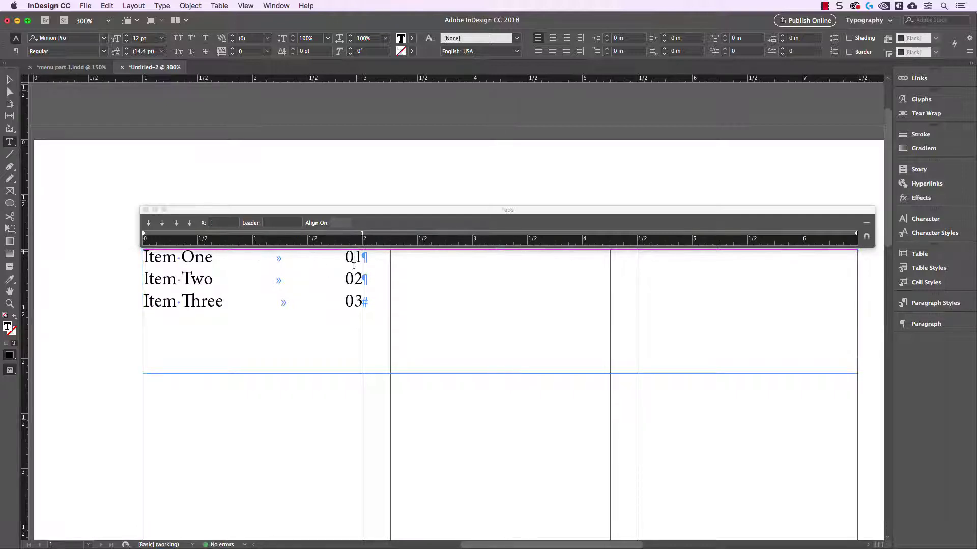
{"action": "key", "text": "Escape"}
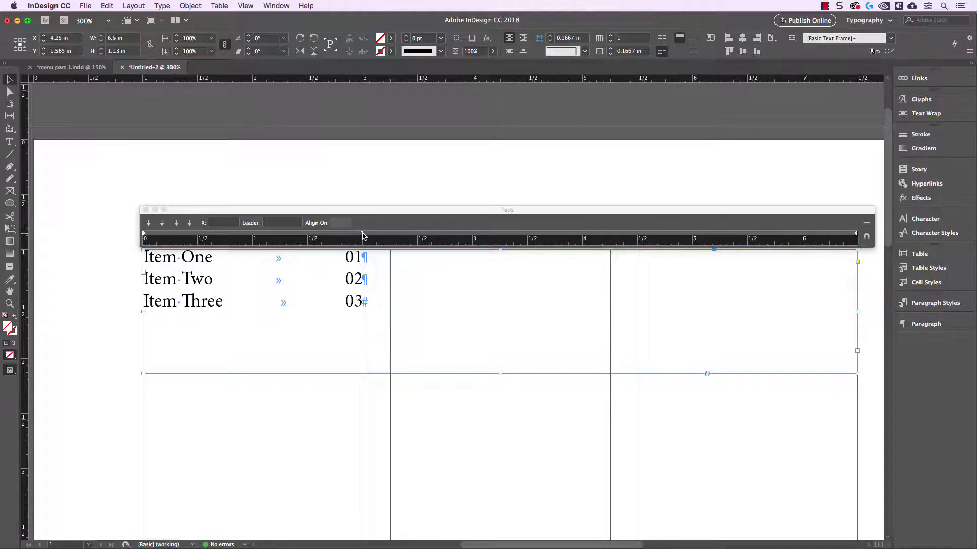
Step: Add 05 directly after 01 at the end of the Item One line
{"action": "mouse_move", "coordinate": [360, 235]}
{"action": "left_mouse_down"}
{"action": "mouse_move", "coordinate": [337, 235]}
{"action": "mouse_move", "coordinate": [363, 237]}
{"action": "left_mouse_up"}
{"action": "double_click", "coordinate": [361, 257]}
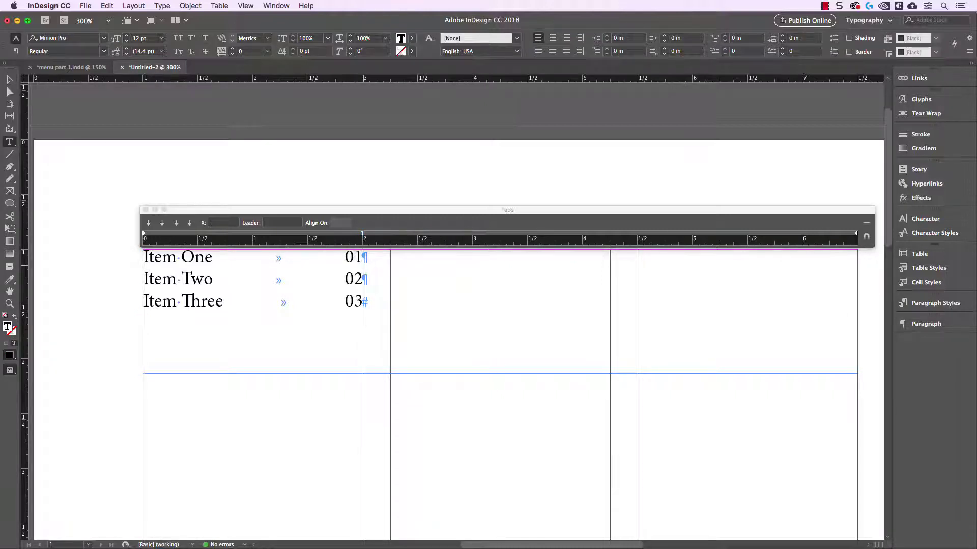
{"action": "type", "text": "05"}
Step: Add a second right-justified tab stop at 4.25 in for the text frame and insert a tab between 01 and 05
{"action": "left_click", "coordinate": [9, 80]}
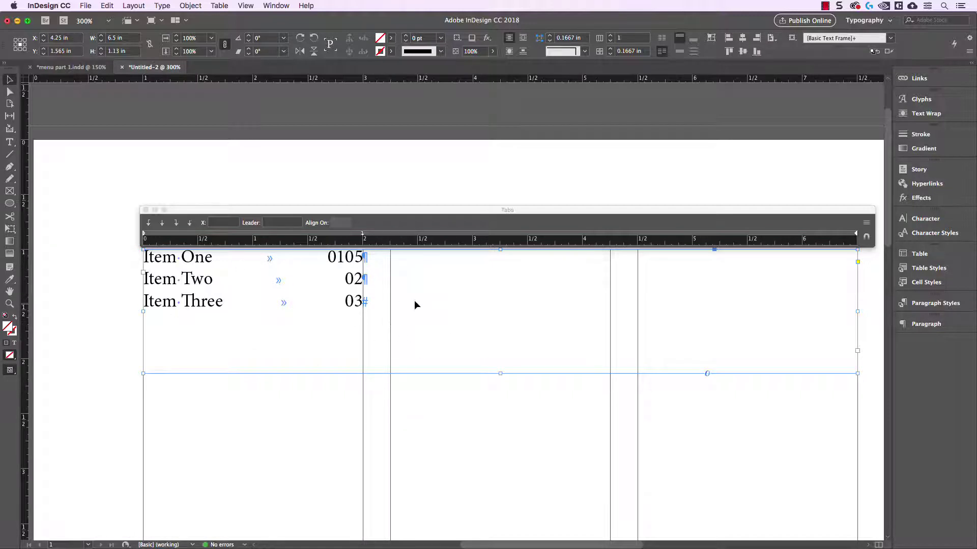
{"action": "left_click_drag", "start_coordinate": [571, 235], "coordinate": [611, 235]}
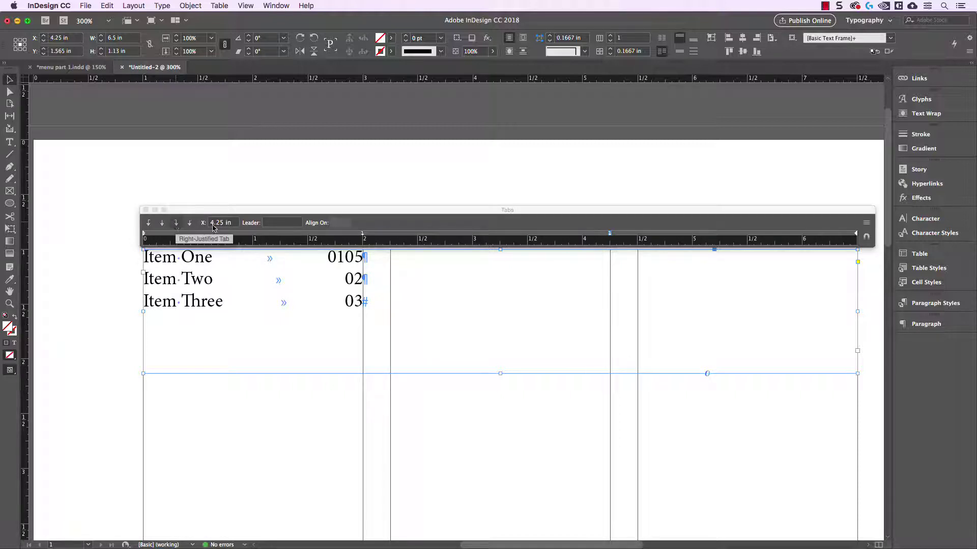
{"action": "double_click", "coordinate": [355, 258]}
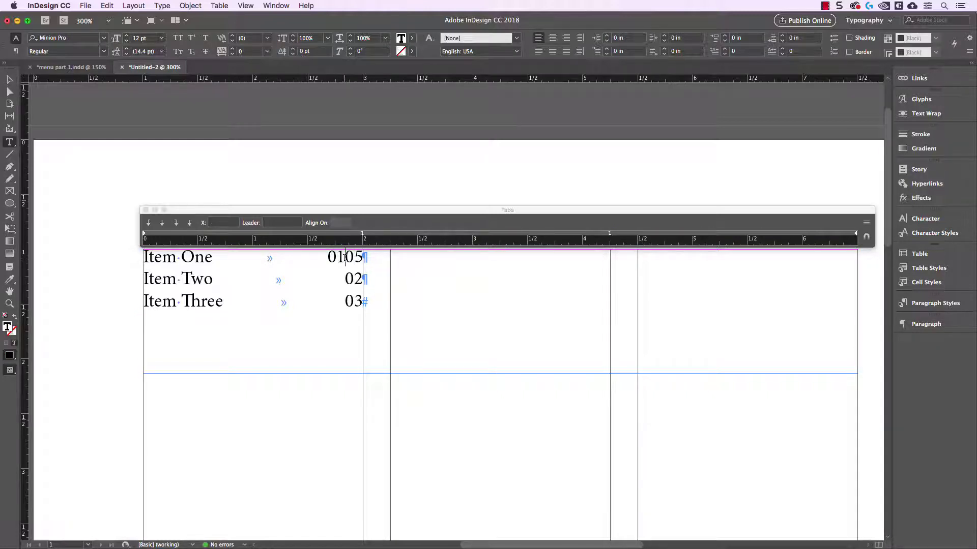
{"action": "key", "text": "Tab"}
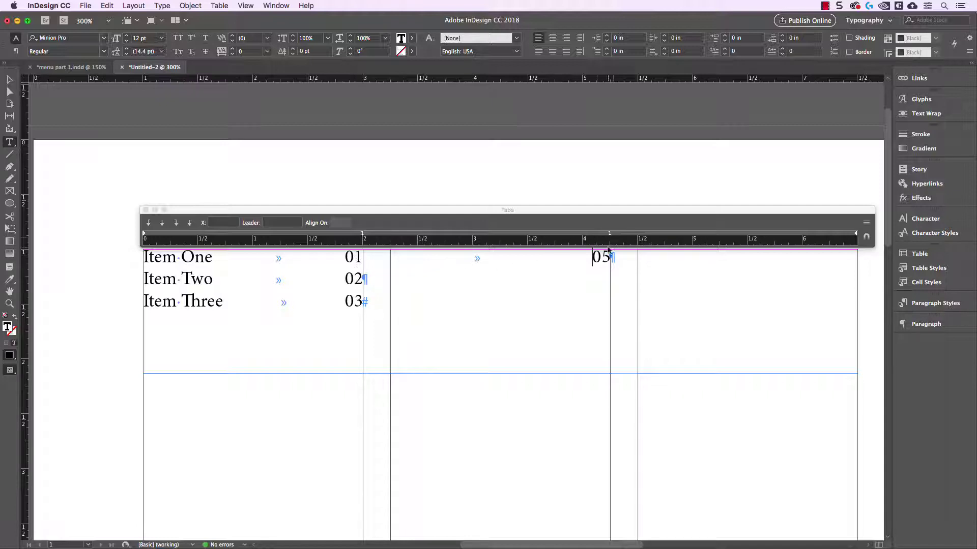
Step: Preview the page without guides and hidden characters, and return to the normal view with the text frame selected
{"action": "left_click", "coordinate": [9, 80]}
{"action": "left_click", "coordinate": [143, 166]}
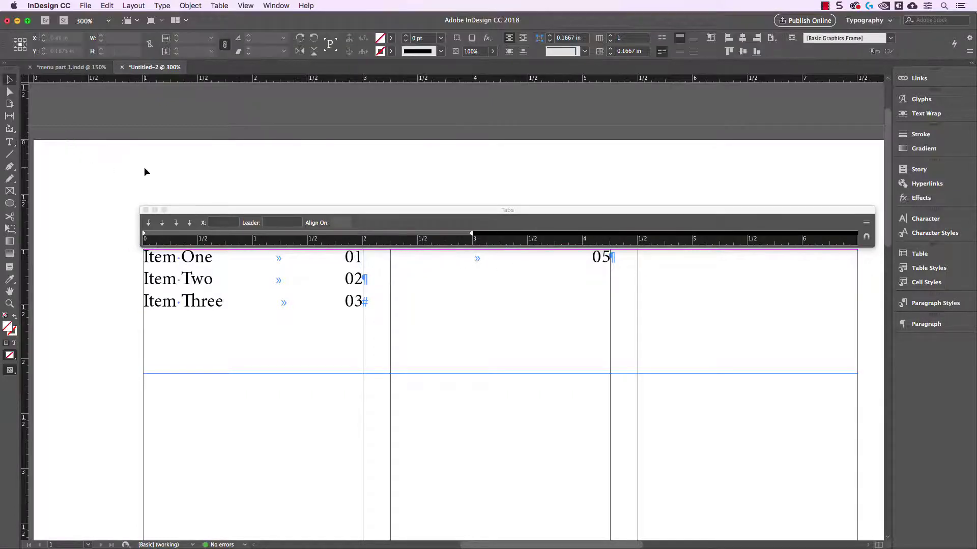
{"action": "key", "text": "w"}
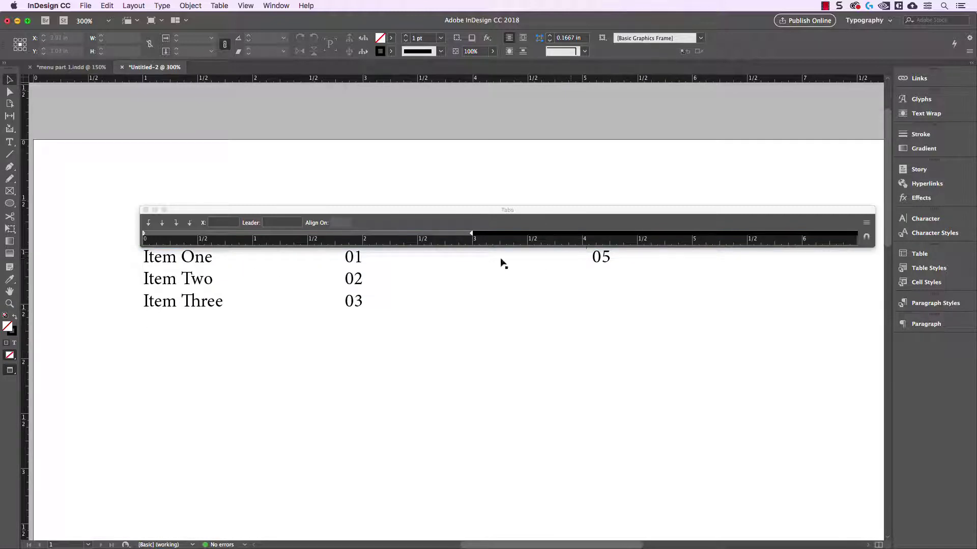
{"action": "key", "text": "w"}
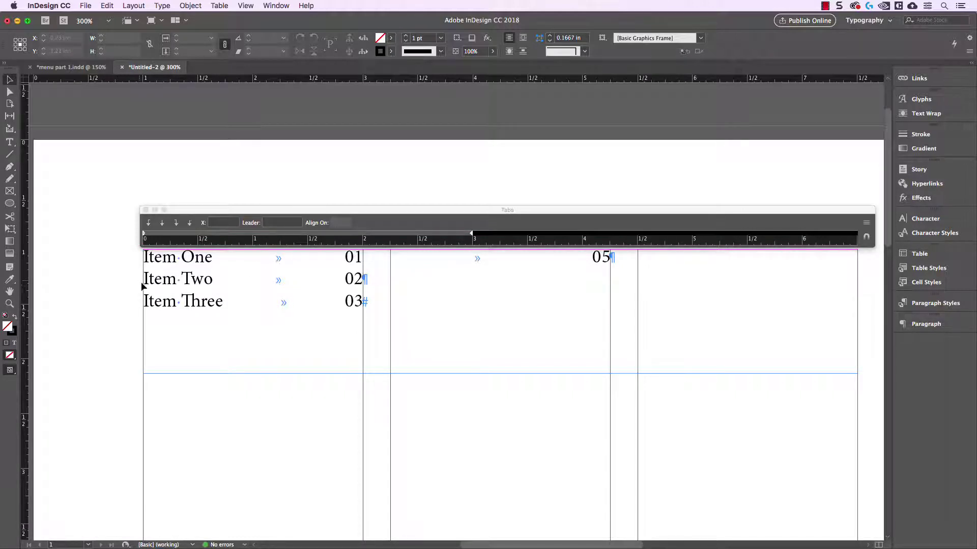
{"action": "left_click", "coordinate": [204, 280]}
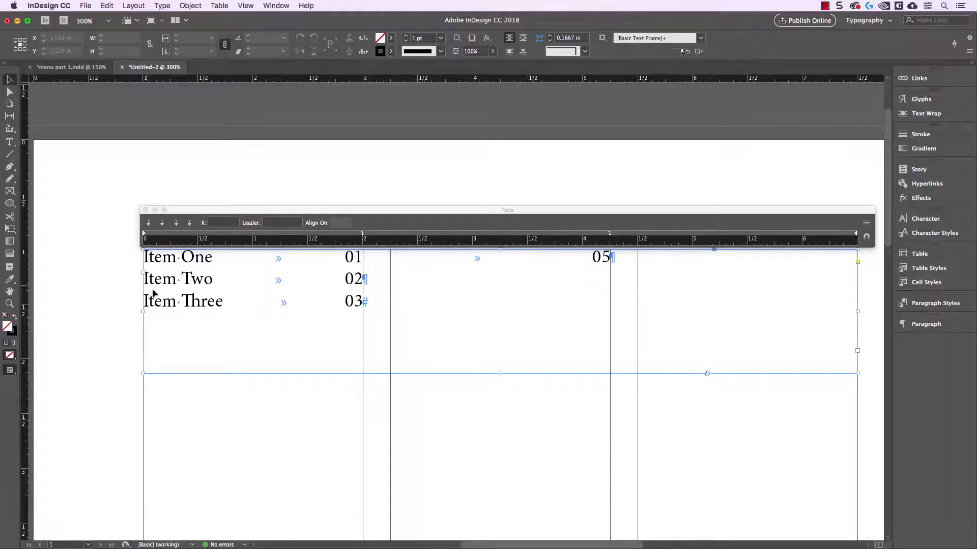
Step: Remove the second tab, the 05 and the 4.25 in tab stop from the Item One line, leaving 01 as its number
{"action": "double_click", "coordinate": [584, 262]}
{"action": "left_click_drag", "start_coordinate": [614, 257], "coordinate": [364, 257]}
{"action": "key", "text": "BackSpace"}
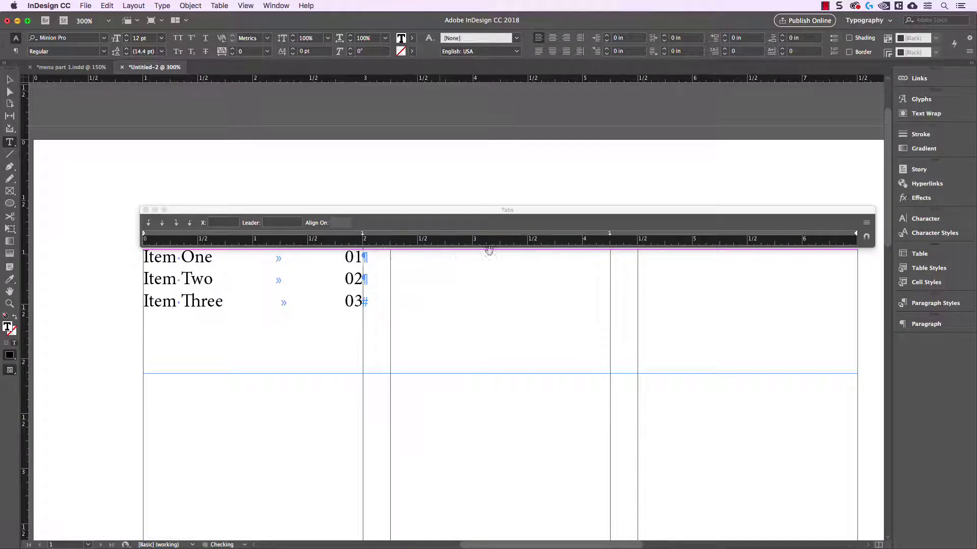
{"action": "left_click", "coordinate": [609, 233]}
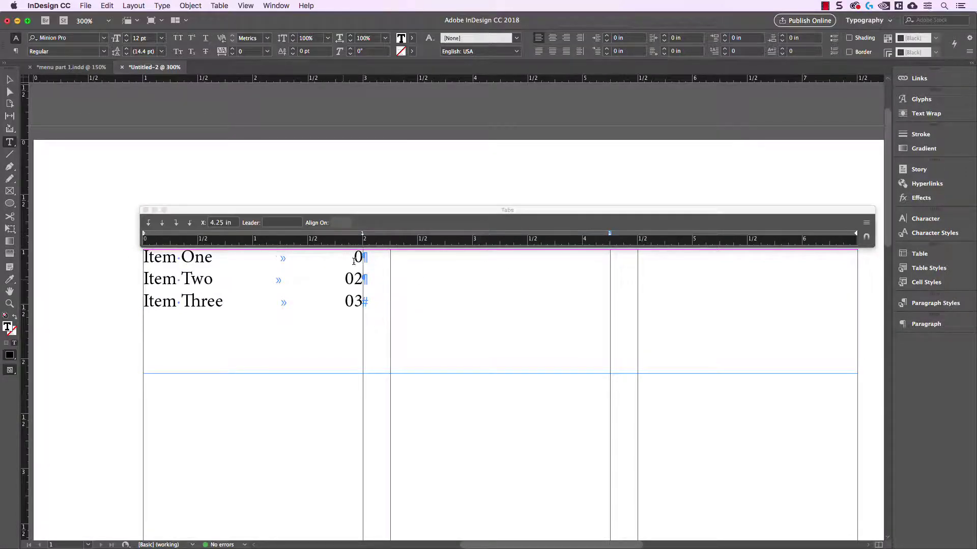
{"action": "left_click_drag", "start_coordinate": [609, 233], "coordinate": [609, 224]}
{"action": "left_click", "coordinate": [610, 234]}
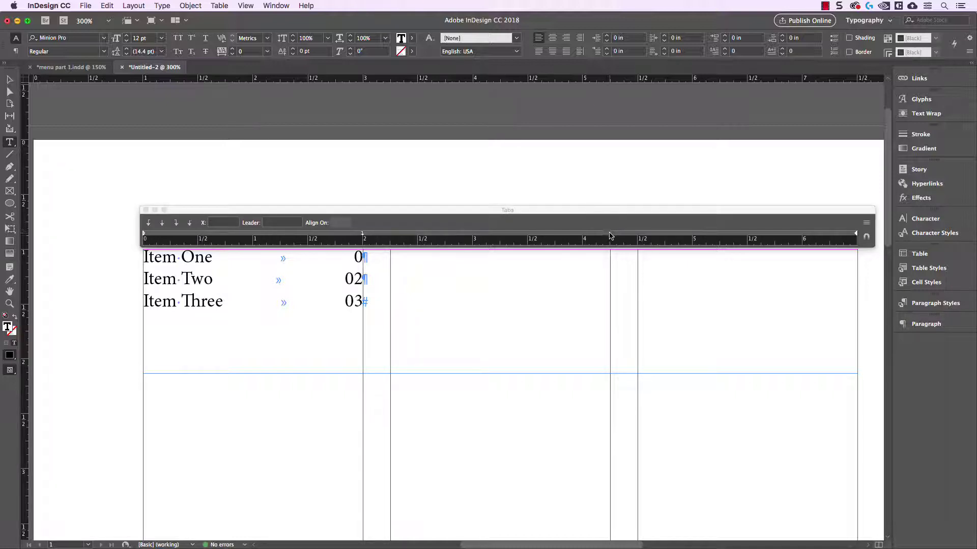
{"action": "left_click", "coordinate": [371, 260]}
{"action": "type", "text": "1"}
Step: Give the Item One line's 2 in tab stop a dot leader made of a period spaced with a blank
{"action": "left_click", "coordinate": [362, 234]}
{"action": "left_click", "coordinate": [272, 224]}
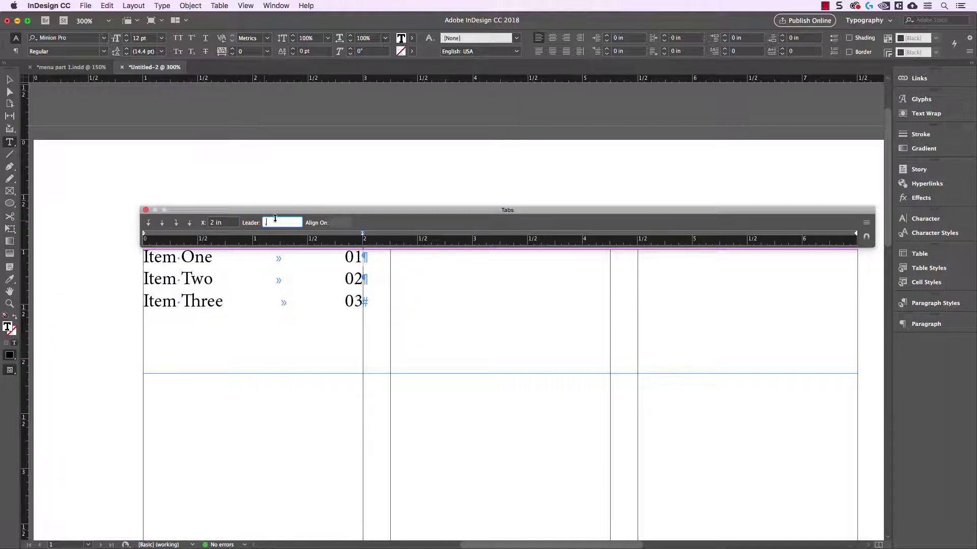
{"action": "type", "text": "."}
{"action": "key", "text": "Return"}
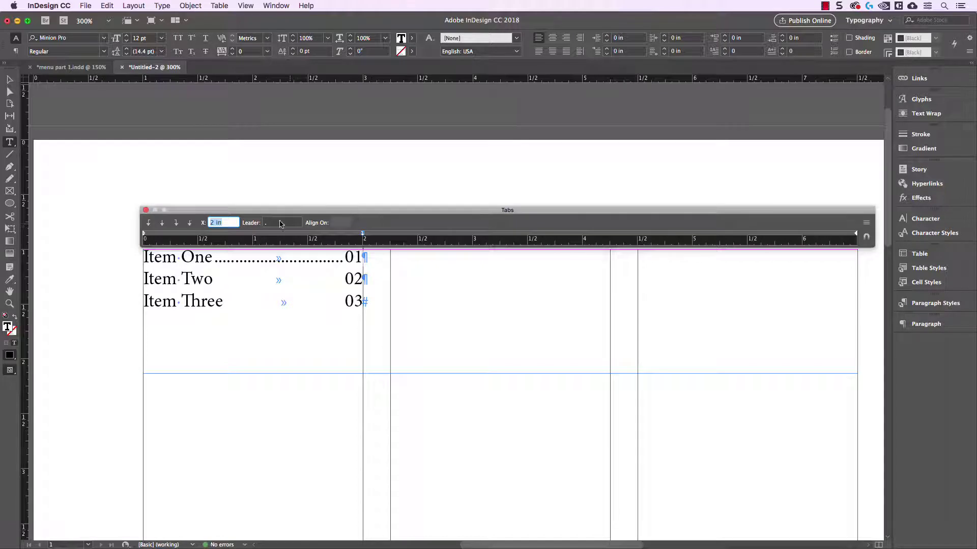
{"action": "left_click", "coordinate": [281, 223]}
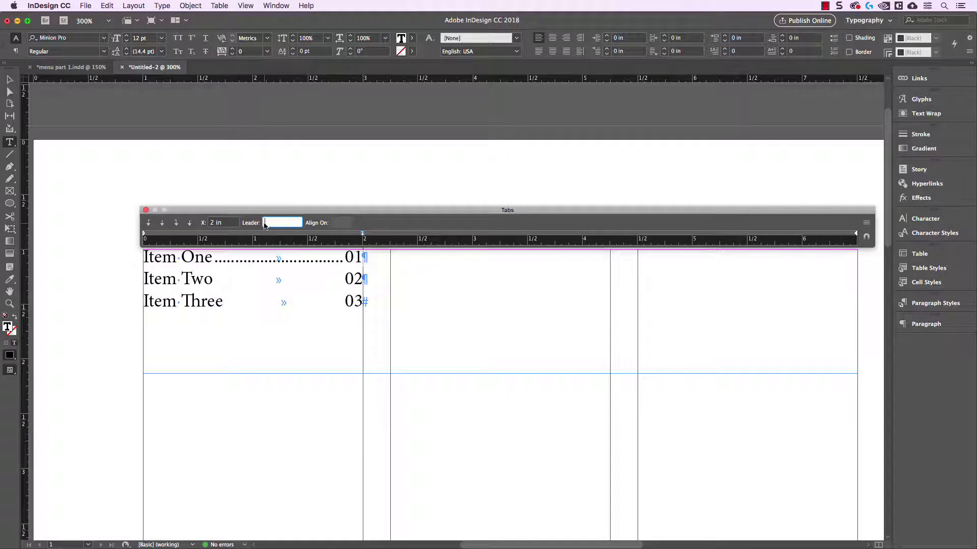
{"action": "key", "text": "Tab"}
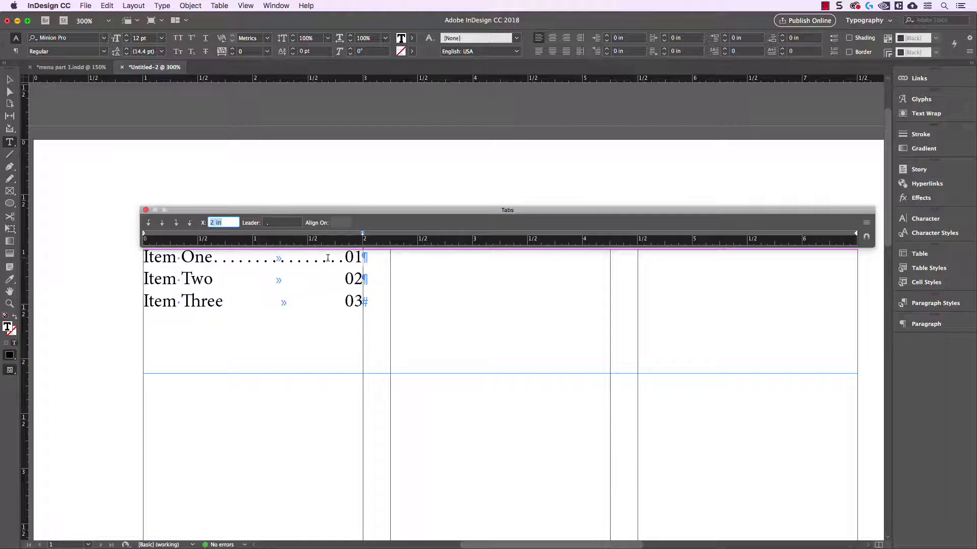
{"action": "left_click", "coordinate": [276, 223]}
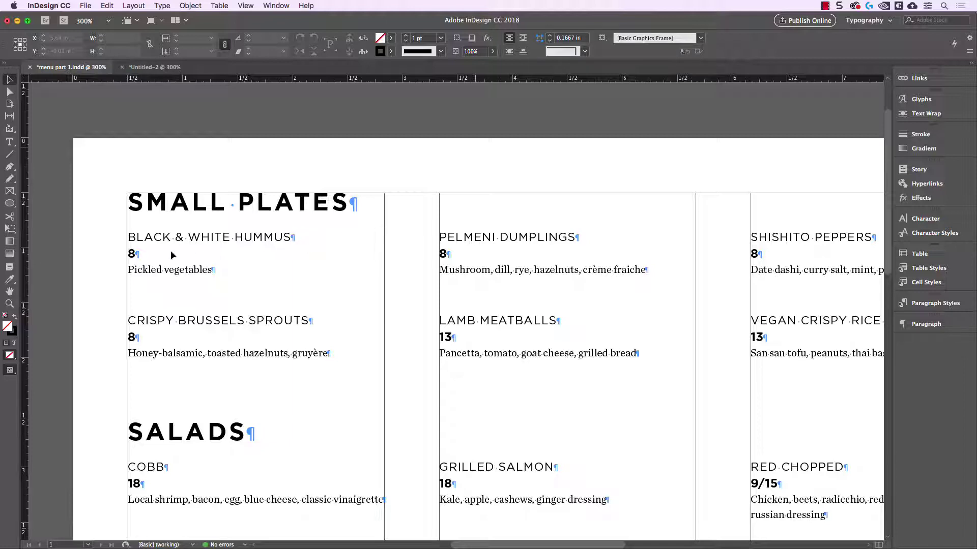
Step: Switch to menu part 1.indd and join the price 8 directly onto the end of the BLACK & WHITE HUMMUS line
{"action": "double_click", "coordinate": [130, 253]}
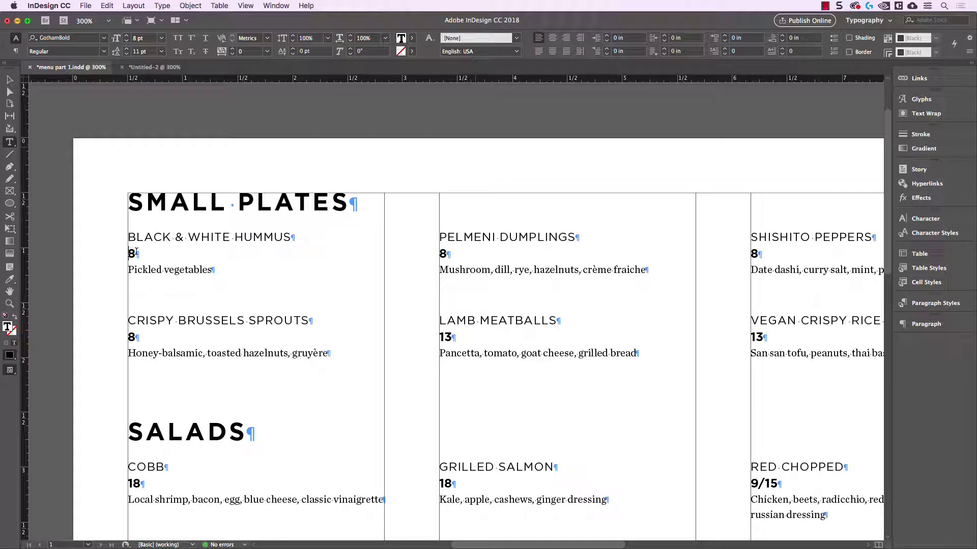
{"action": "key", "text": "BackSpace"}
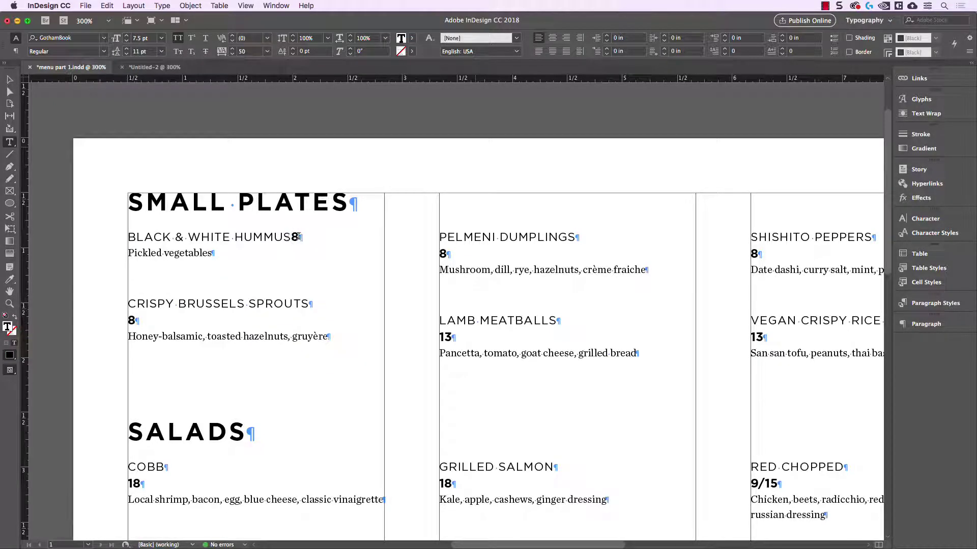
{"action": "left_click", "coordinate": [298, 232]}
{"action": "left_click", "coordinate": [325, 236]}
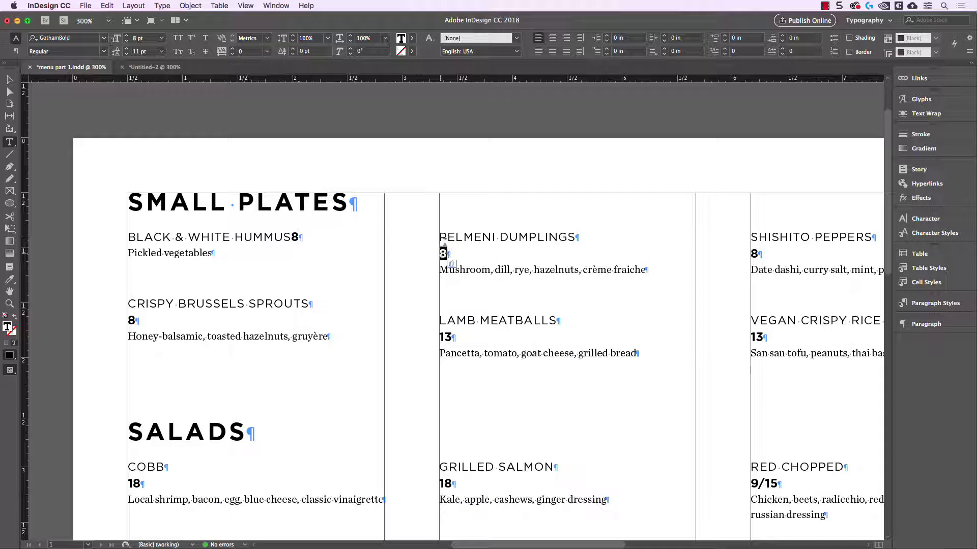
Step: Check which paragraph styles are applied to the PELMENI DUMPLINGS name and to its price
{"action": "left_click_drag", "start_coordinate": [447, 237], "coordinate": [537, 236]}
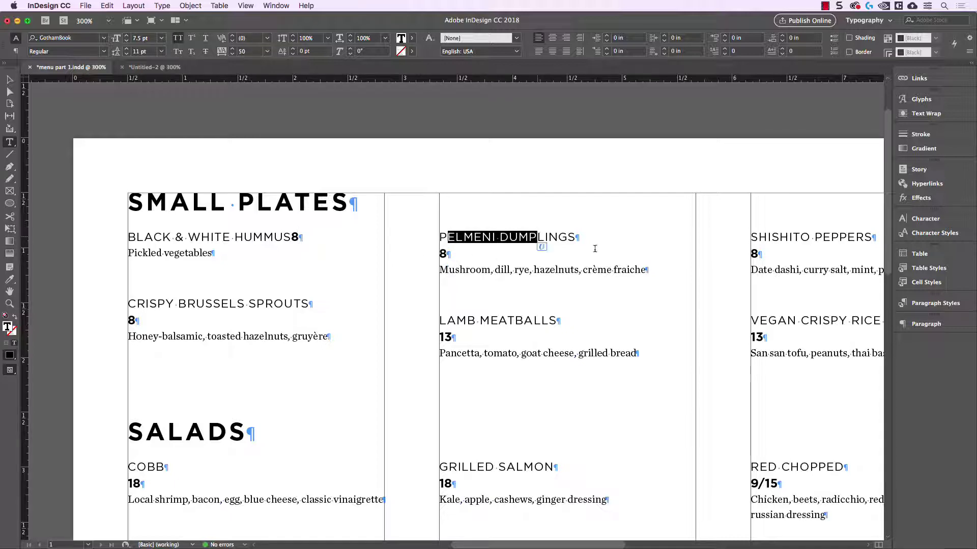
{"action": "left_click", "coordinate": [942, 303]}
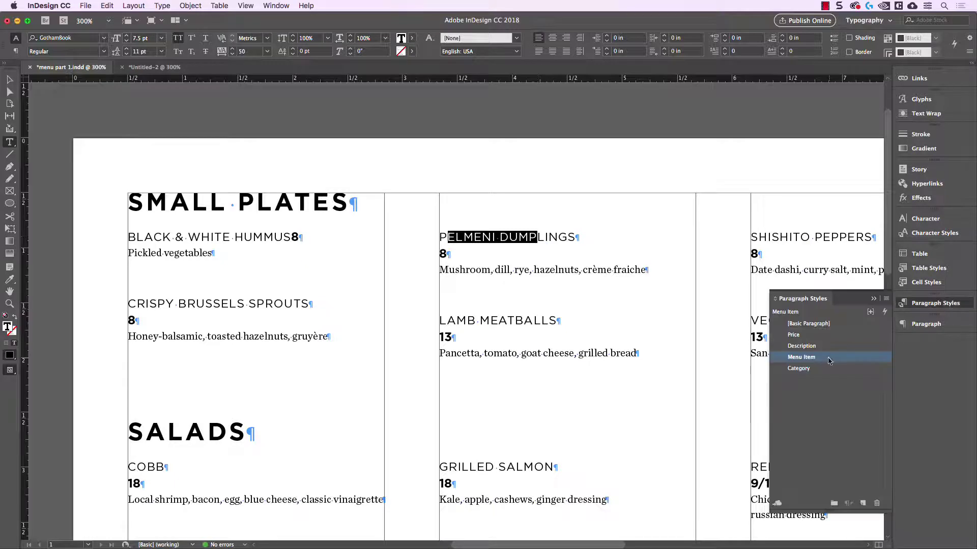
{"action": "double_click", "coordinate": [443, 254]}
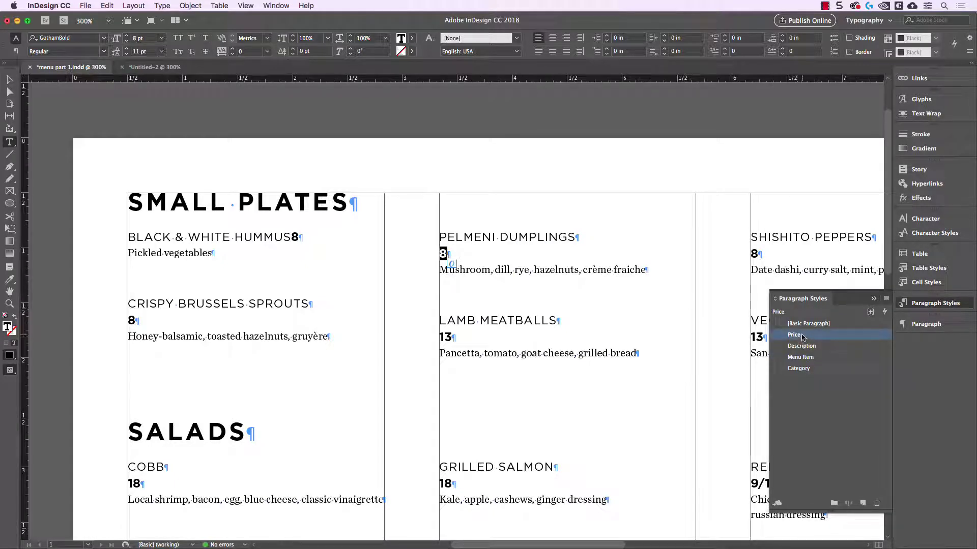
Step: Examine the paragraph style and any override on the name and on the joined price in the BLACK & WHITE HUMMUS line
{"action": "left_click", "coordinate": [260, 239]}
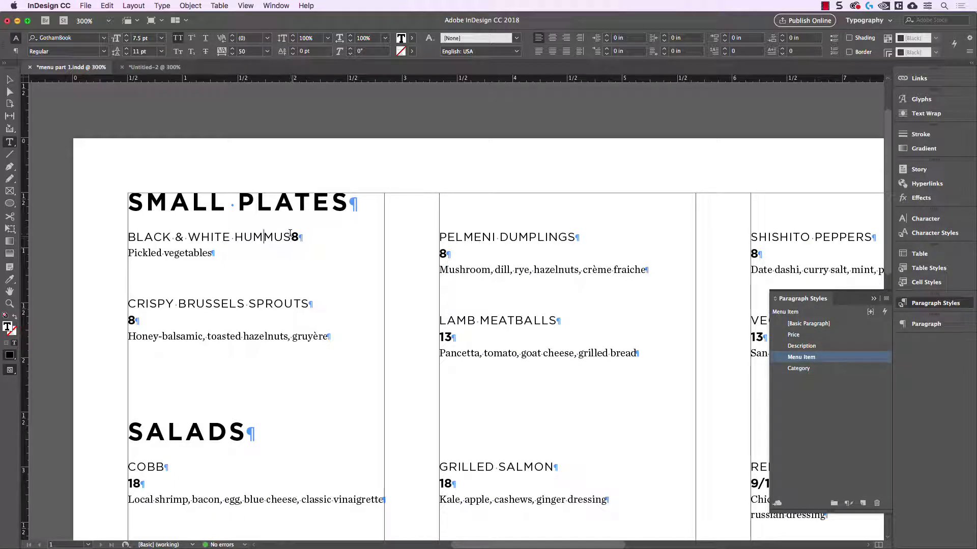
{"action": "mouse_move", "coordinate": [298, 237]}
{"action": "left_mouse_down"}
{"action": "mouse_move", "coordinate": [161, 238]}
{"action": "mouse_move", "coordinate": [291, 237]}
{"action": "left_mouse_up"}
{"action": "left_click", "coordinate": [144, 237]}
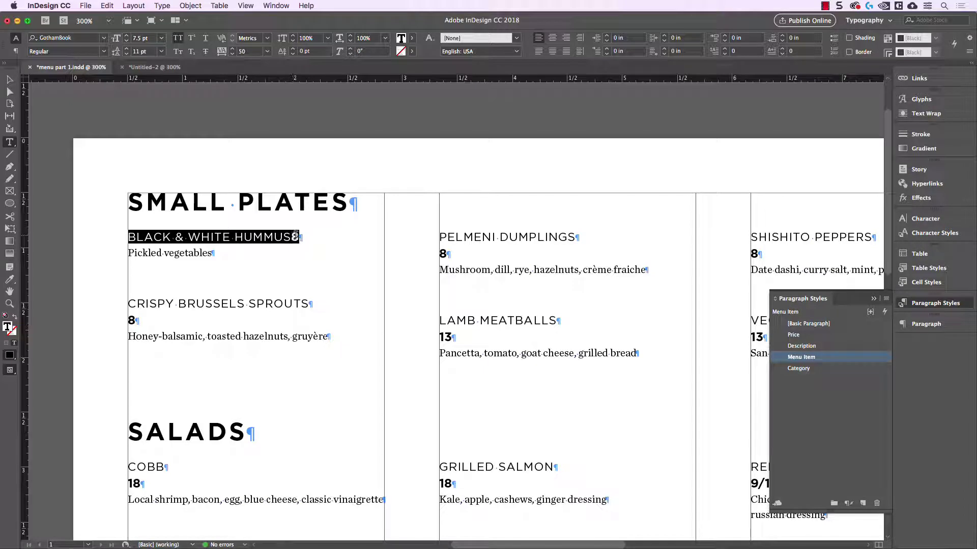
{"action": "left_click", "coordinate": [274, 237]}
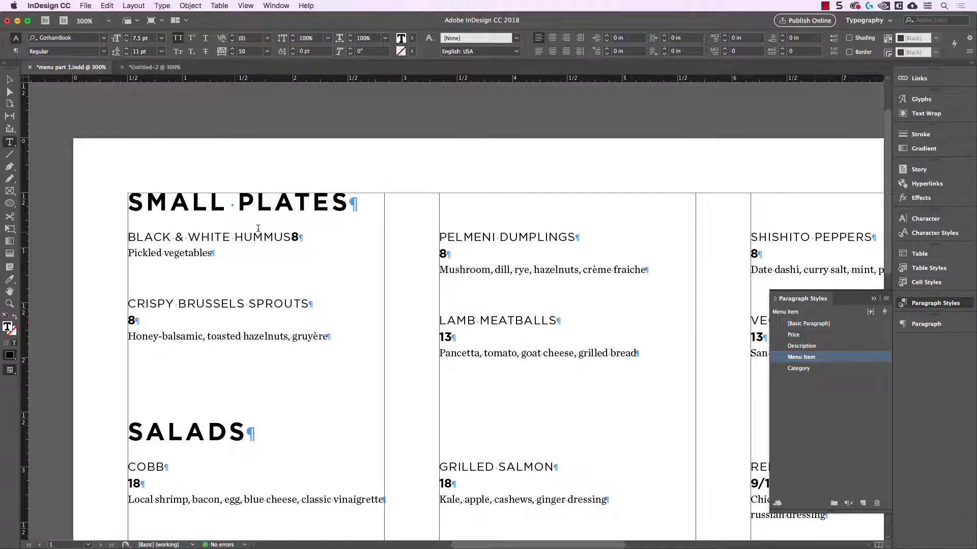
{"action": "left_click_drag", "start_coordinate": [303, 237], "coordinate": [160, 235]}
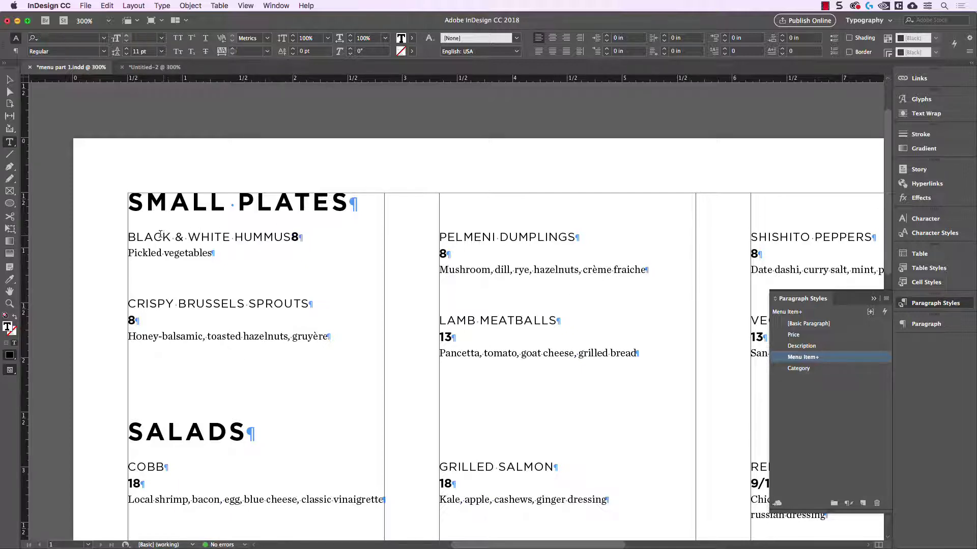
{"action": "left_click", "coordinate": [162, 236]}
{"action": "left_click_drag", "start_coordinate": [253, 237], "coordinate": [210, 237]}
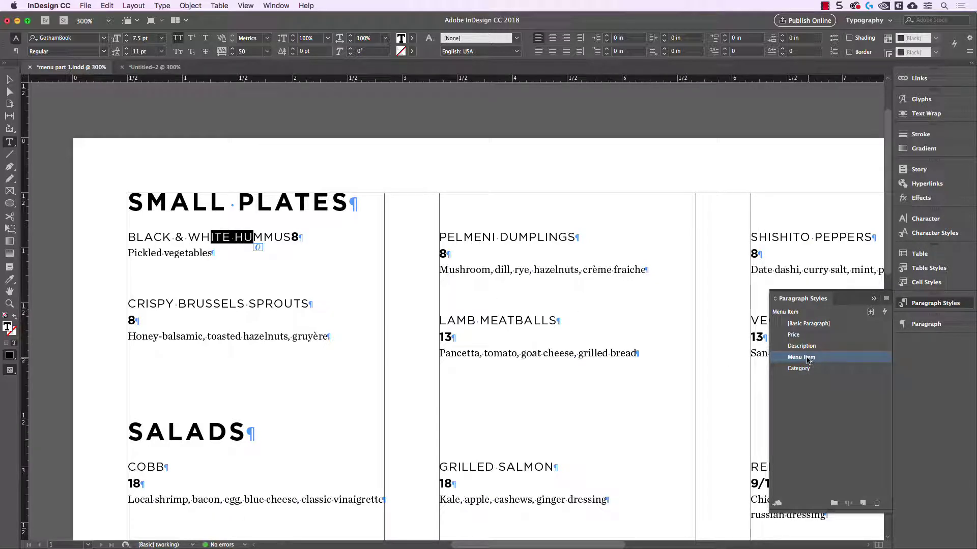
{"action": "left_click", "coordinate": [282, 236]}
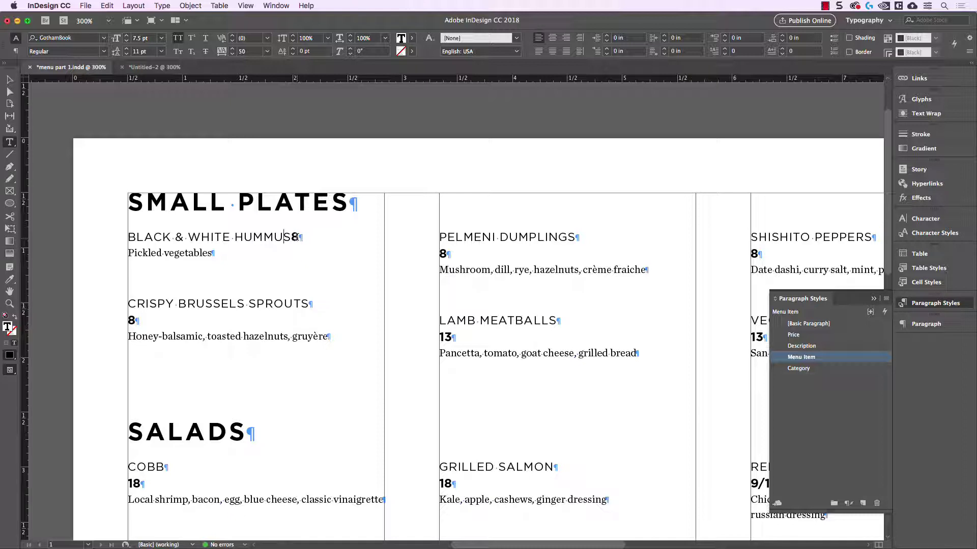
{"action": "left_click_drag", "start_coordinate": [300, 237], "coordinate": [293, 237]}
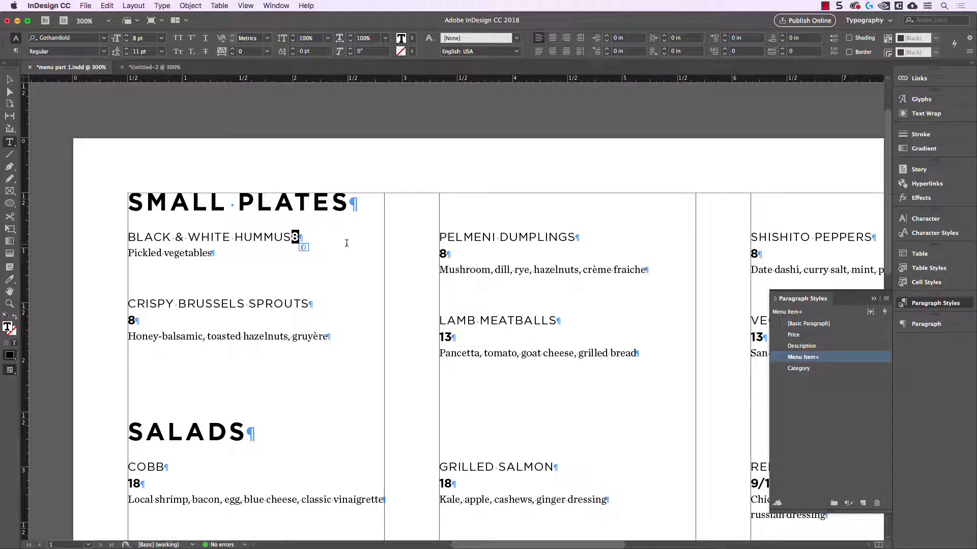
{"action": "left_click_drag", "start_coordinate": [274, 237], "coordinate": [253, 237]}
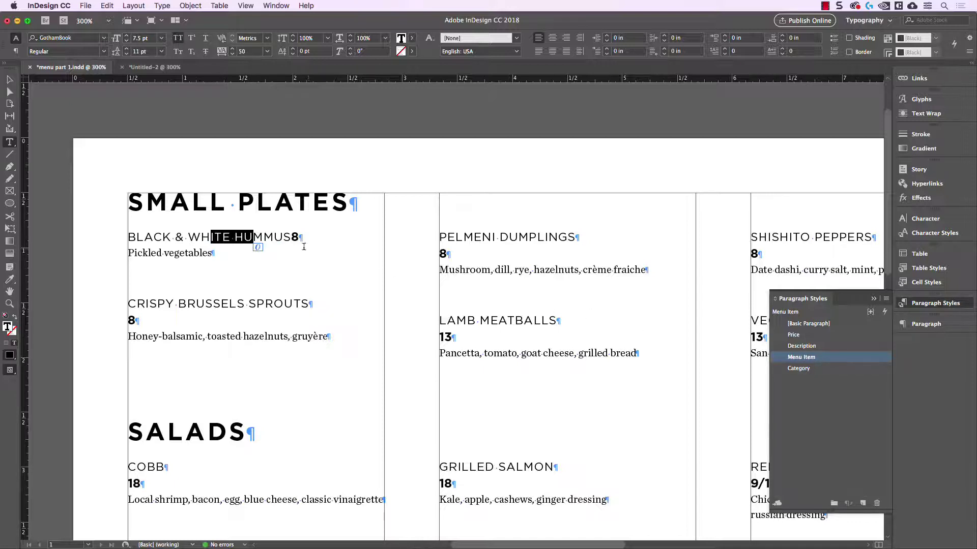
{"action": "left_click_drag", "start_coordinate": [274, 237], "coordinate": [214, 236]}
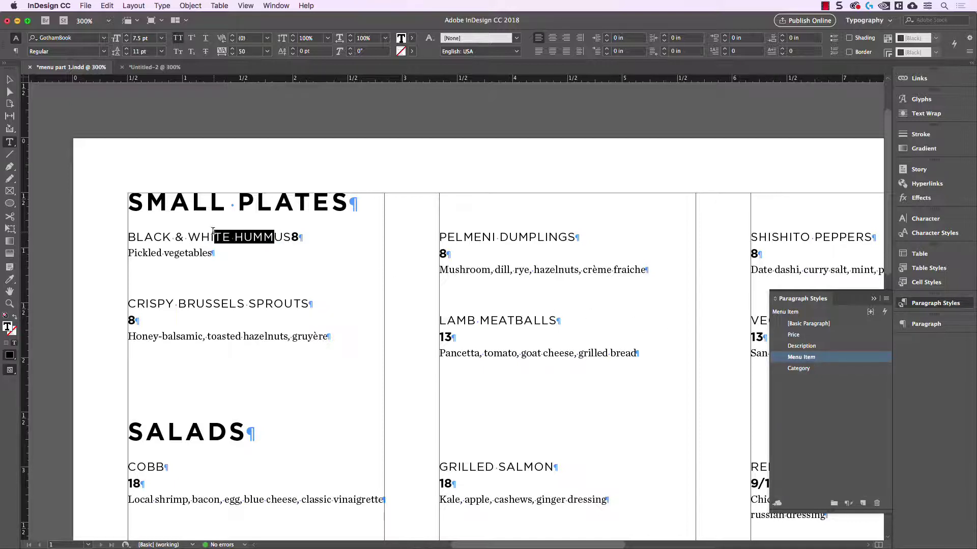
{"action": "left_click", "coordinate": [291, 237]}
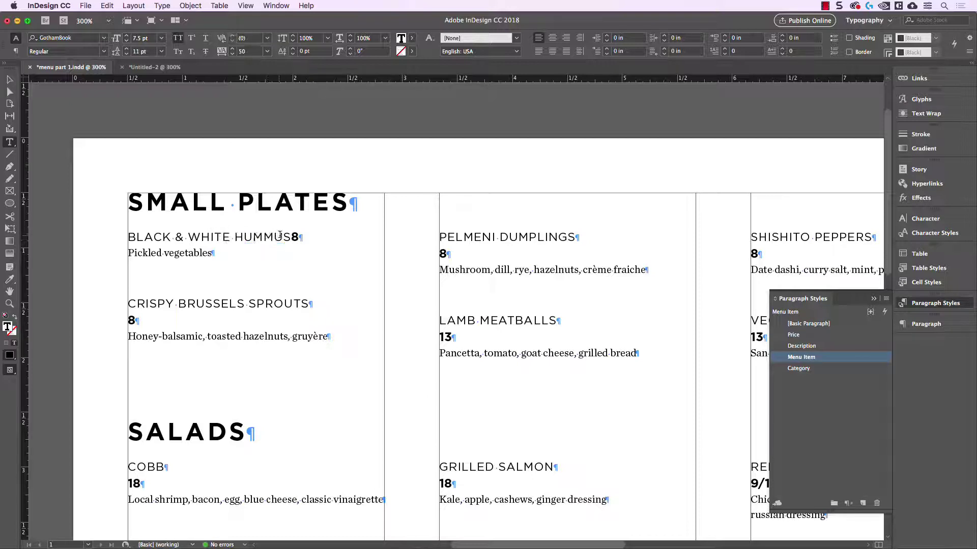
{"action": "left_click_drag", "start_coordinate": [291, 237], "coordinate": [300, 237]}
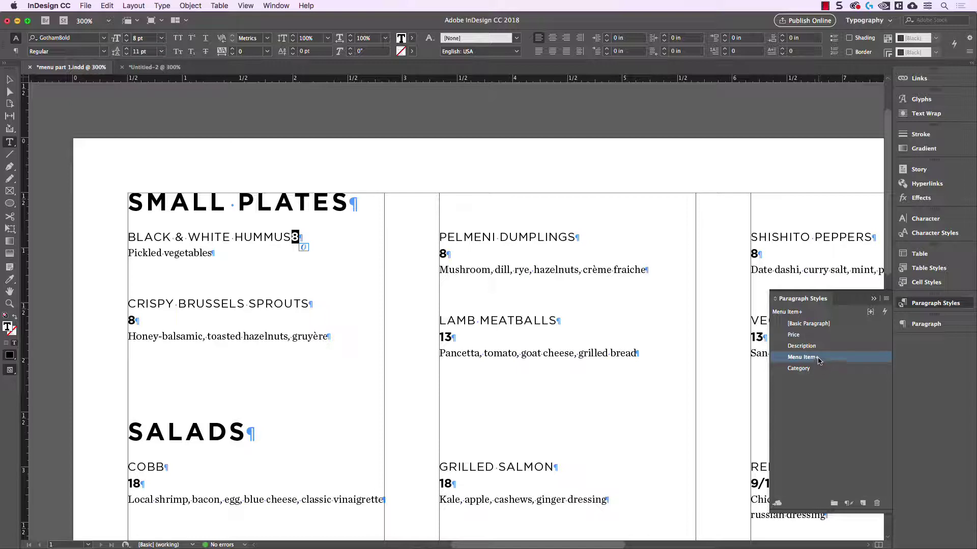
Step: Clear the style overrides from the price 8 at the end of the BLACK & WHITE HUMMUS line
{"action": "left_click", "coordinate": [275, 237]}
{"action": "left_click_drag", "start_coordinate": [285, 236], "coordinate": [155, 233]}
{"action": "left_click", "coordinate": [155, 233]}
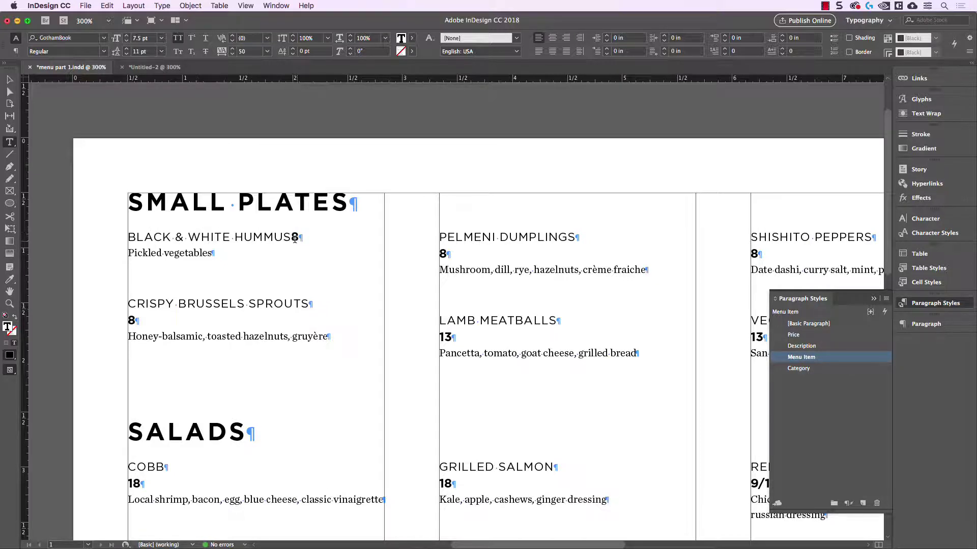
{"action": "left_click_drag", "start_coordinate": [301, 236], "coordinate": [291, 236]}
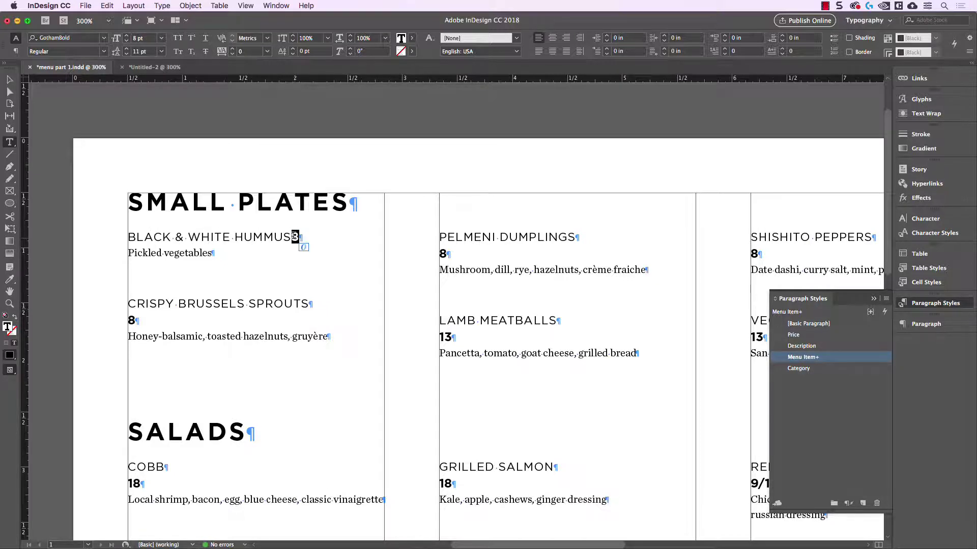
{"action": "left_click", "coordinate": [847, 502]}
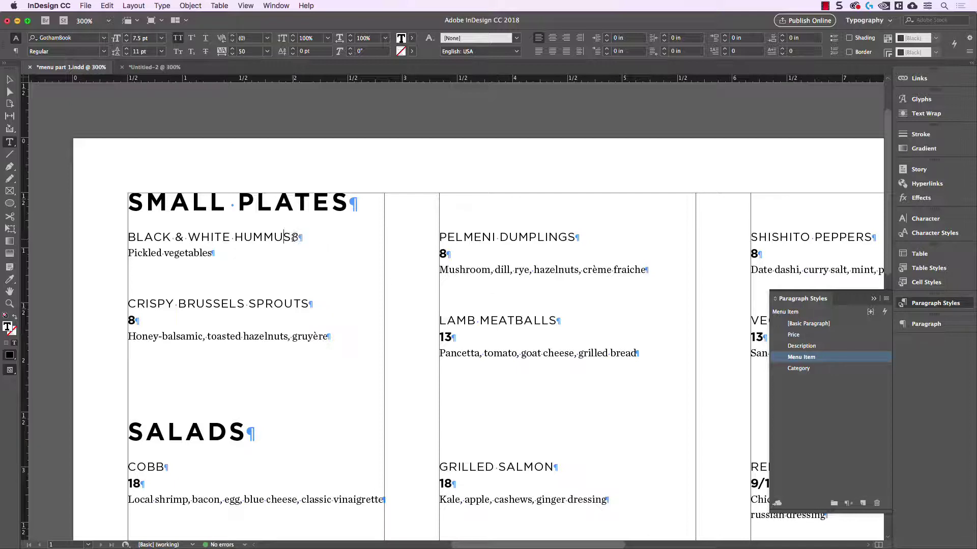
Step: Compare the character formatting of the BLACK & WHITE HUMMUS name with its price and the PELMENI DUMPLINGS name
{"action": "left_click_drag", "start_coordinate": [283, 237], "coordinate": [253, 237]}
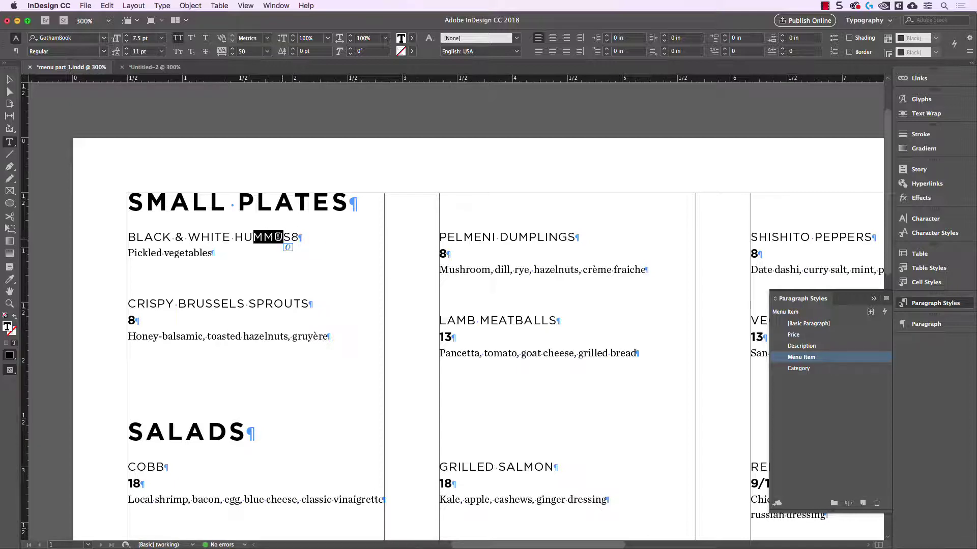
{"action": "left_click_drag", "start_coordinate": [188, 237], "coordinate": [215, 238]}
{"action": "left_click", "coordinate": [219, 238]}
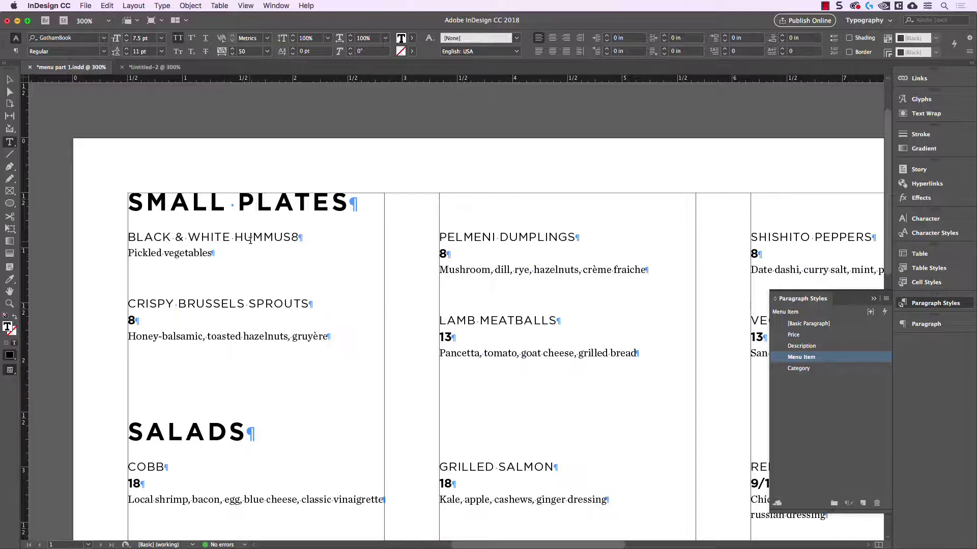
{"action": "left_click_drag", "start_coordinate": [299, 237], "coordinate": [292, 237]}
{"action": "key", "text": "alt+Right"}
{"action": "key", "text": "alt+Left"}
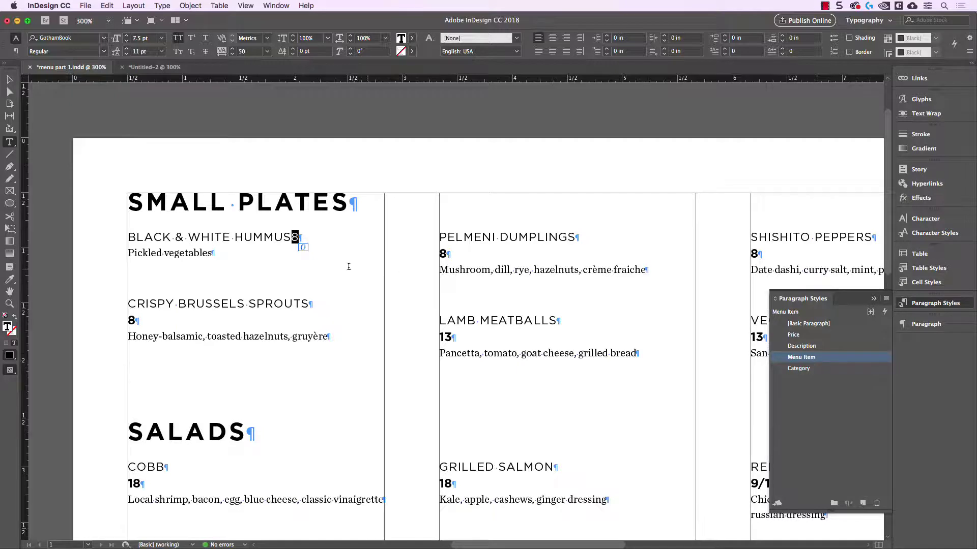
{"action": "left_click_drag", "start_coordinate": [285, 237], "coordinate": [247, 236]}
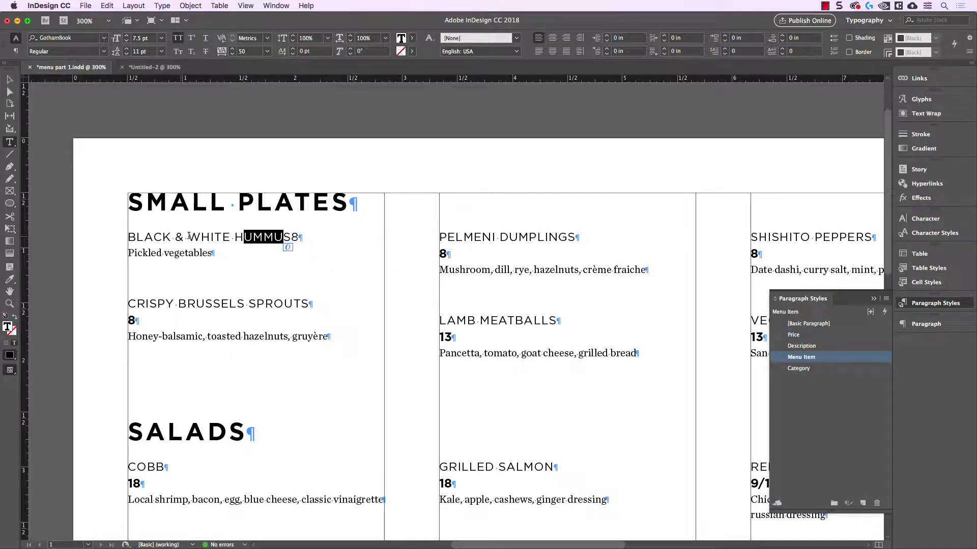
{"action": "left_click", "coordinate": [253, 237]}
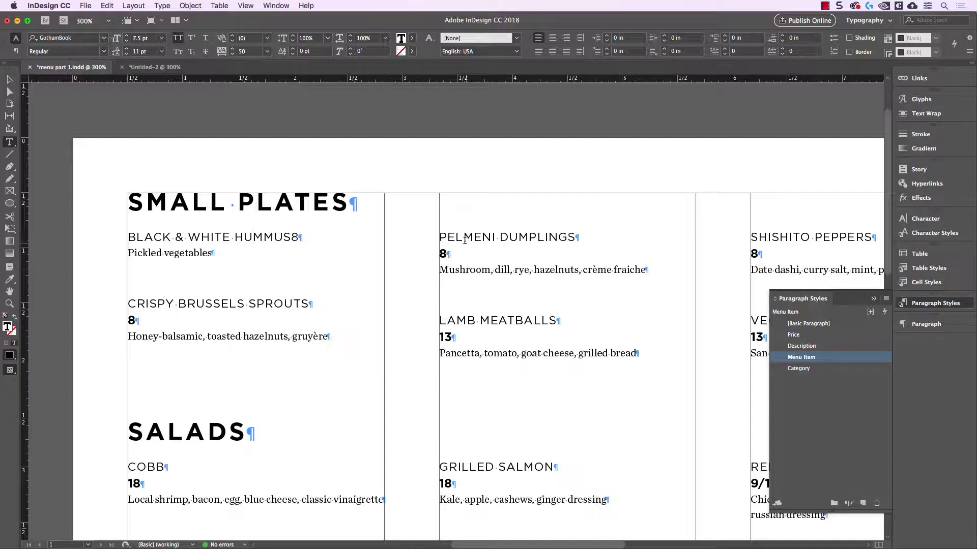
{"action": "left_click_drag", "start_coordinate": [464, 240], "coordinate": [502, 239]}
{"action": "left_click", "coordinate": [388, 231]}
Step: Try the GothamBlack Regular font on the price 8 in the BLACK & WHITE HUMMUS line, and undo the font change
{"action": "mouse_move", "coordinate": [283, 237]}
{"action": "left_mouse_down"}
{"action": "mouse_move", "coordinate": [253, 237]}
{"action": "mouse_move", "coordinate": [300, 237]}
{"action": "left_mouse_up"}
{"action": "left_click", "coordinate": [70, 39]}
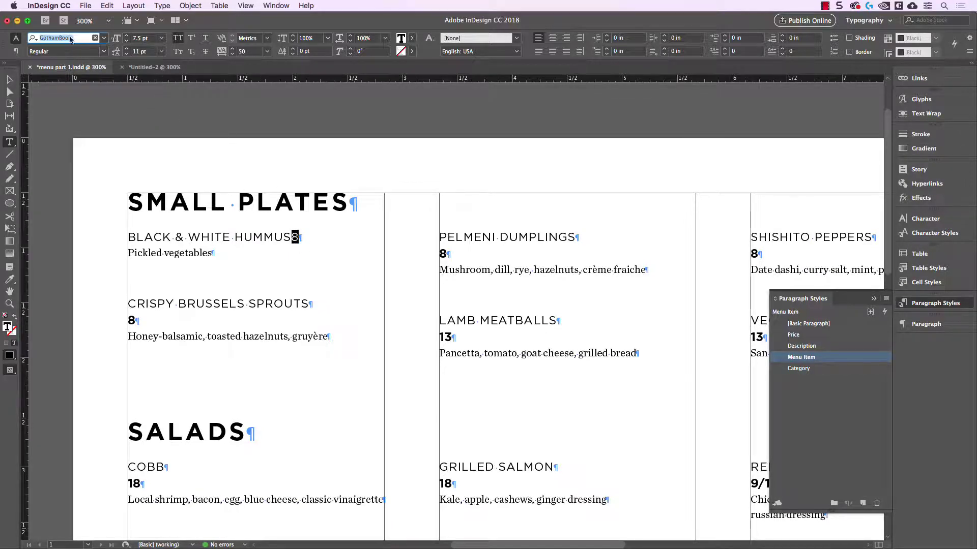
{"action": "type", "text": "g"}
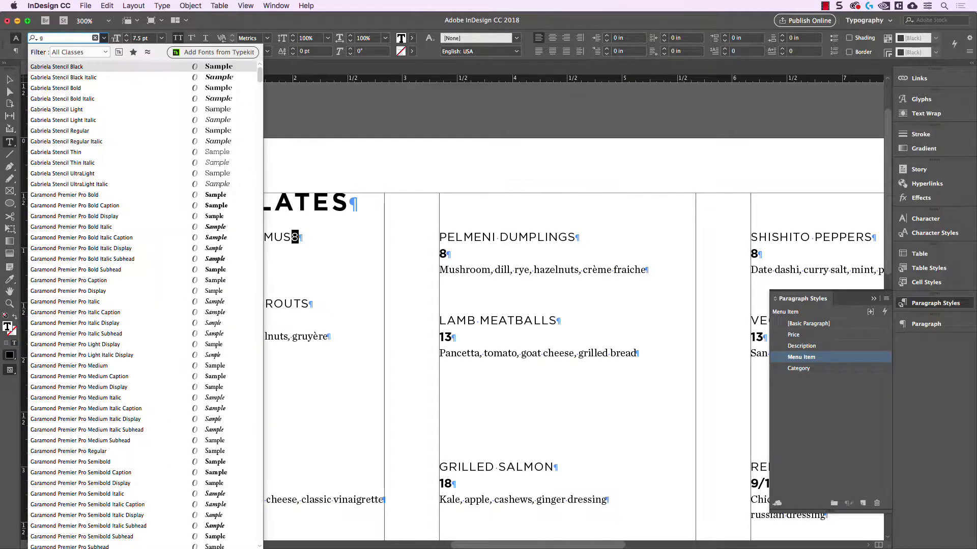
{"action": "type", "text": "othamblack"}
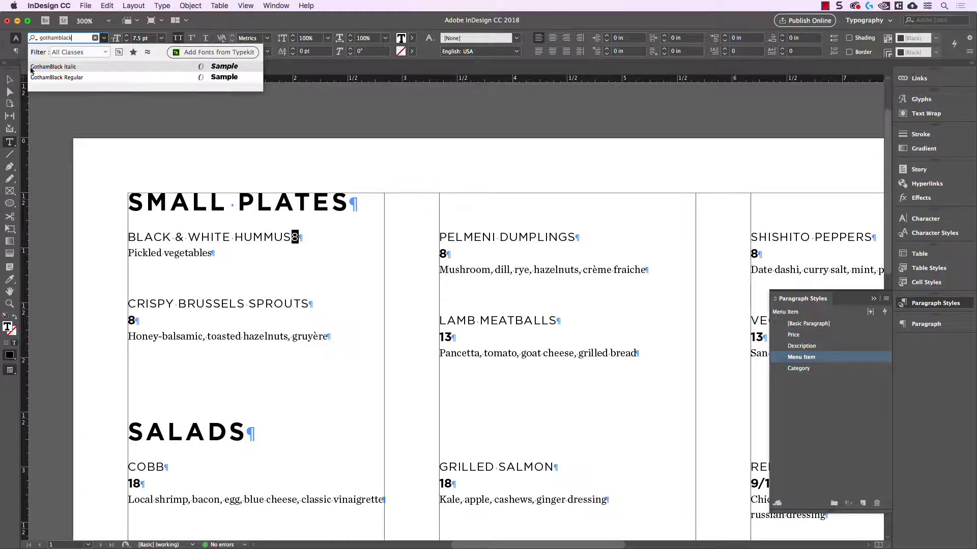
{"action": "left_click", "coordinate": [62, 79]}
{"action": "key", "text": "Escape"}
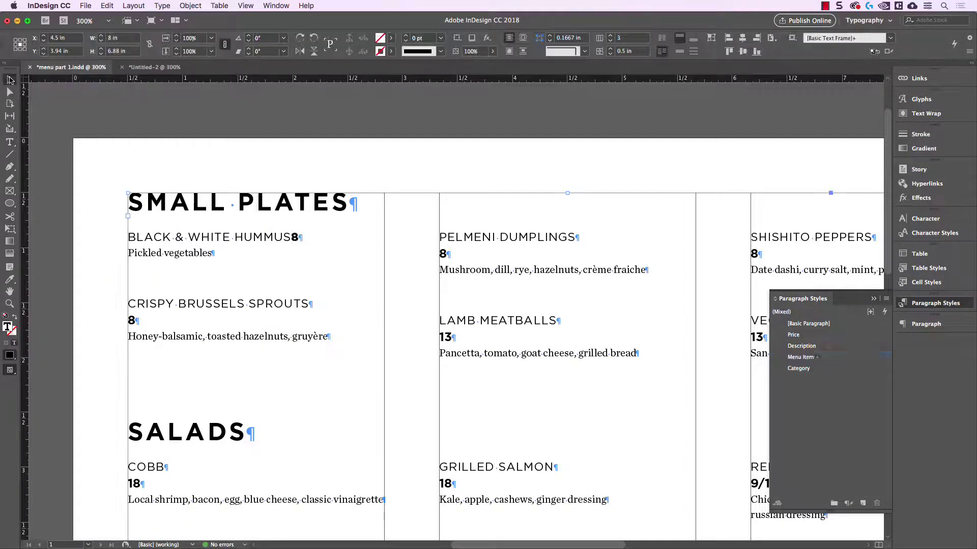
{"action": "double_click", "coordinate": [295, 239]}
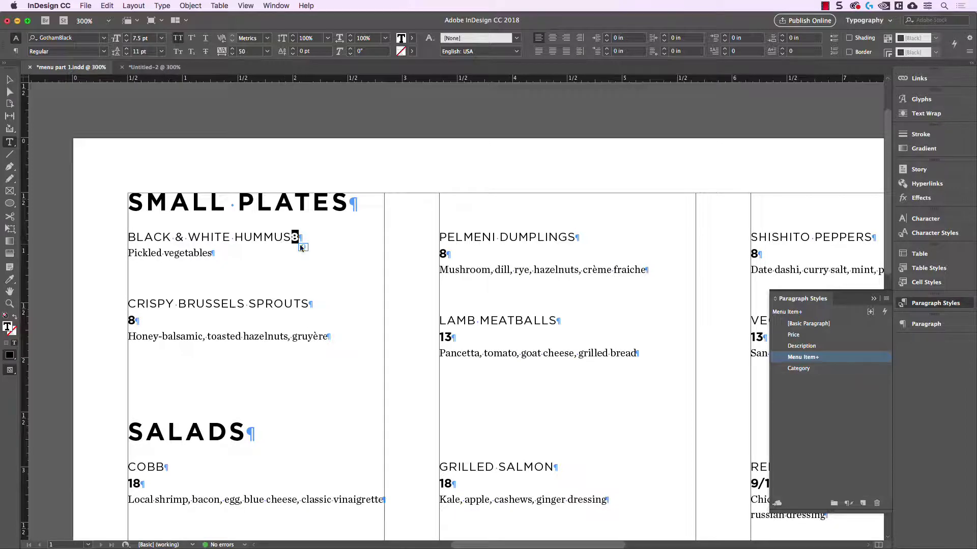
{"action": "key", "text": "super+z"}
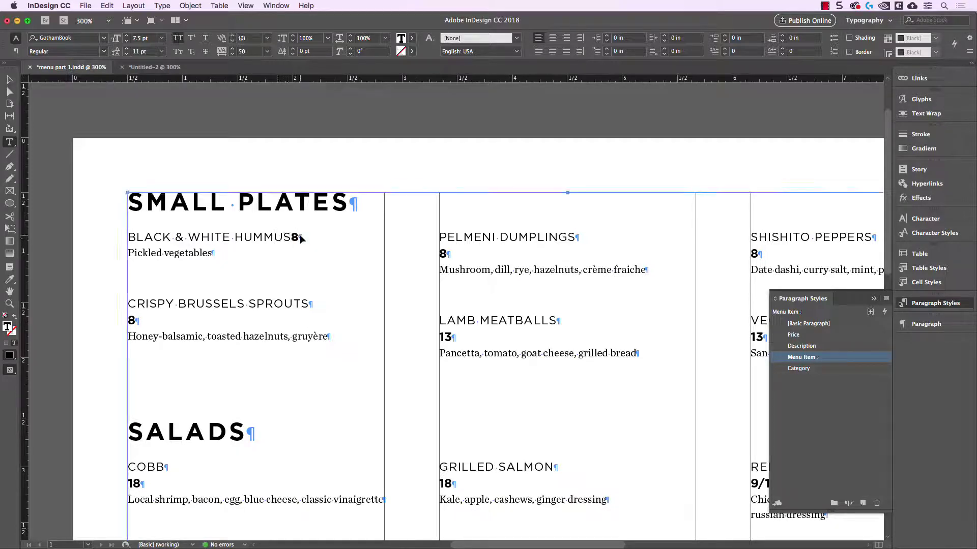
Step: Set the font of the price 8 in the BLACK & WHITE HUMMUS line to GothamBold Regular
{"action": "left_click", "coordinate": [264, 237]}
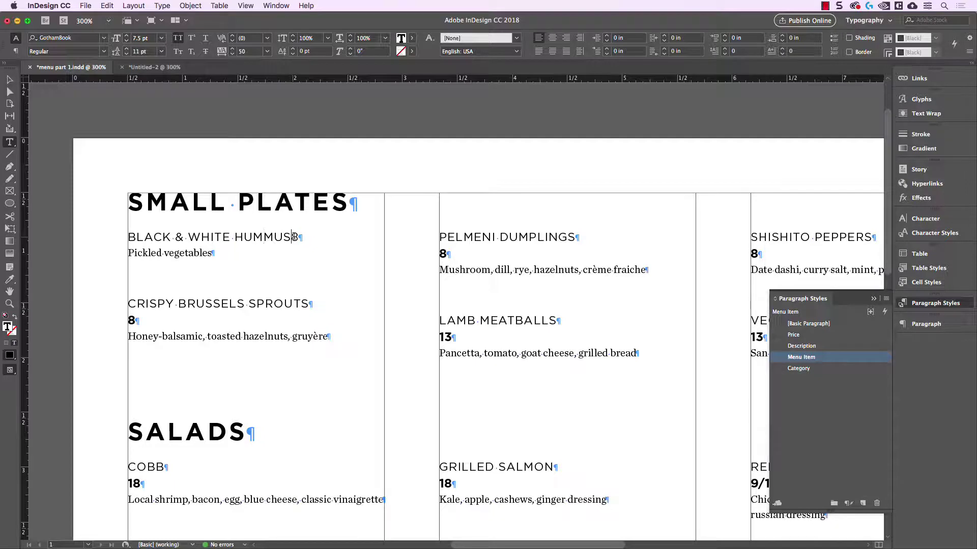
{"action": "left_click_drag", "start_coordinate": [294, 237], "coordinate": [300, 241]}
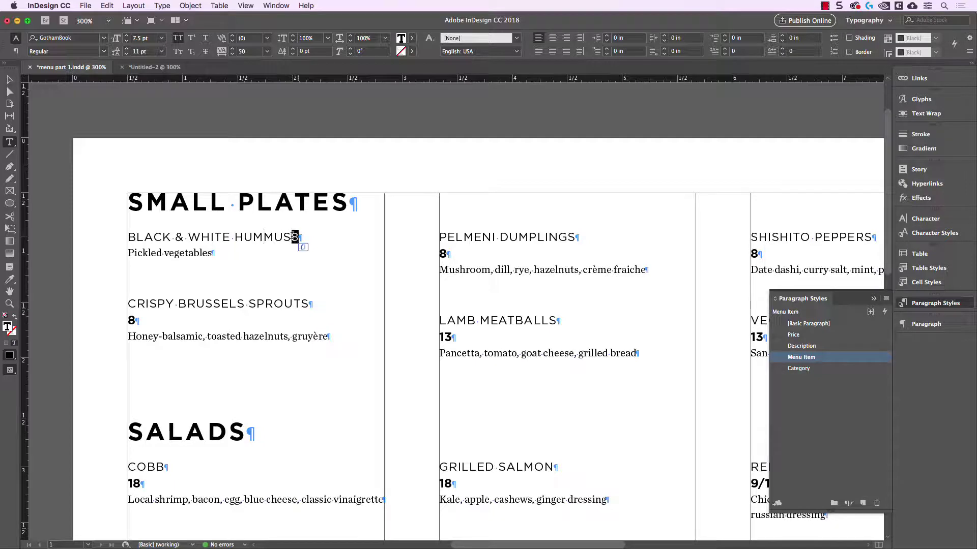
{"action": "left_click", "coordinate": [82, 40]}
{"action": "left_click", "coordinate": [77, 40]}
{"action": "left_click_drag", "start_coordinate": [81, 40], "coordinate": [63, 41]}
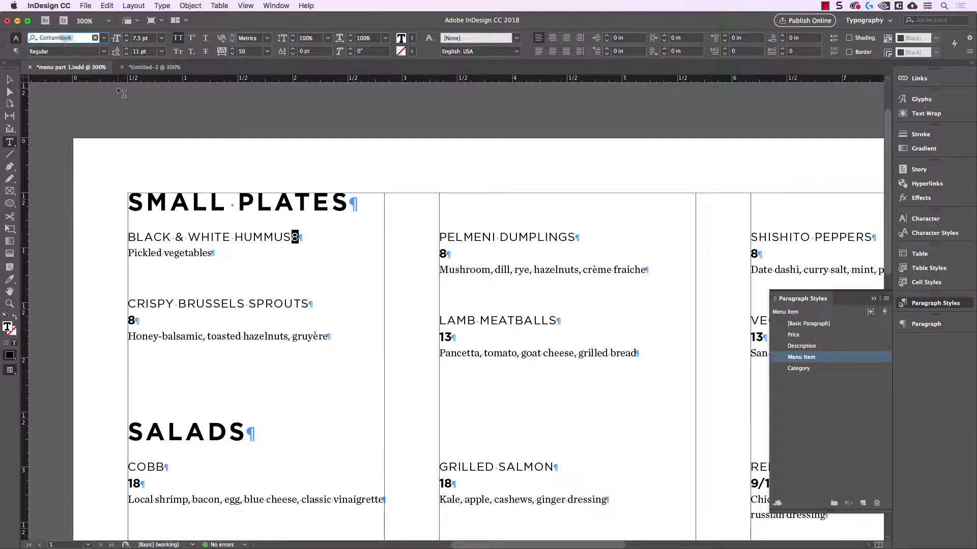
{"action": "type", "text": "Bold"}
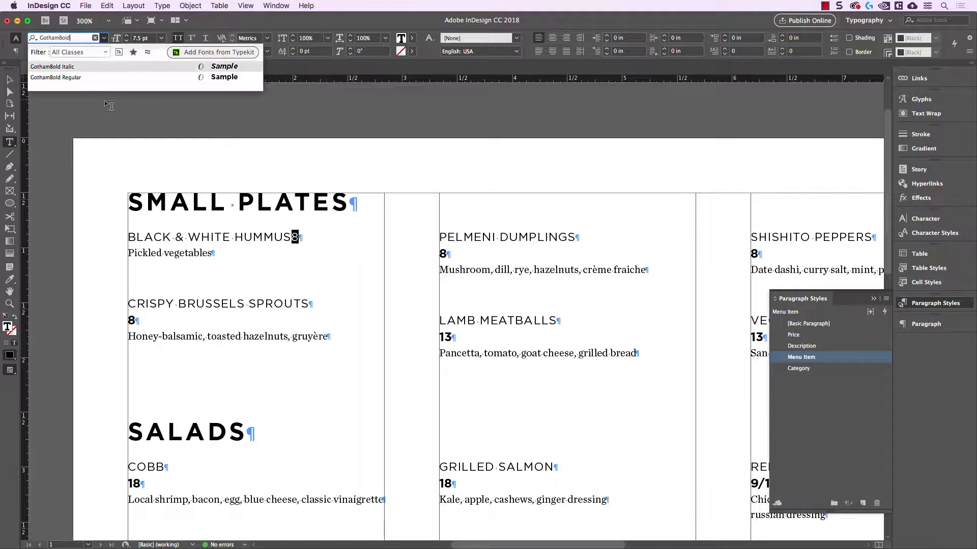
{"action": "left_click", "coordinate": [86, 77]}
{"action": "key", "text": "Escape"}
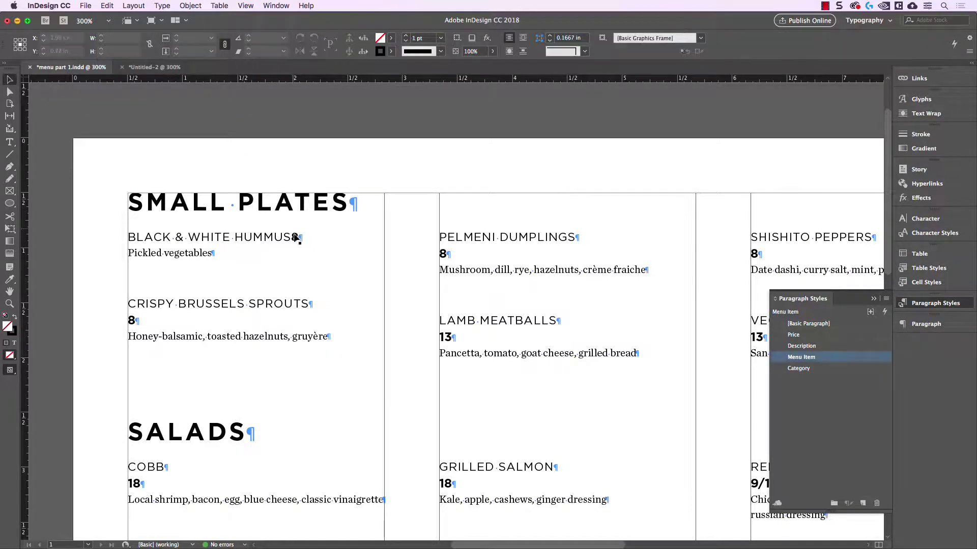
Step: Create a character style named Price from the formatting of the 8 after BLACK & WHITE HUMMUS and apply it to that price
{"action": "double_click", "coordinate": [295, 238]}
{"action": "left_click_drag", "start_coordinate": [292, 237], "coordinate": [300, 238]}
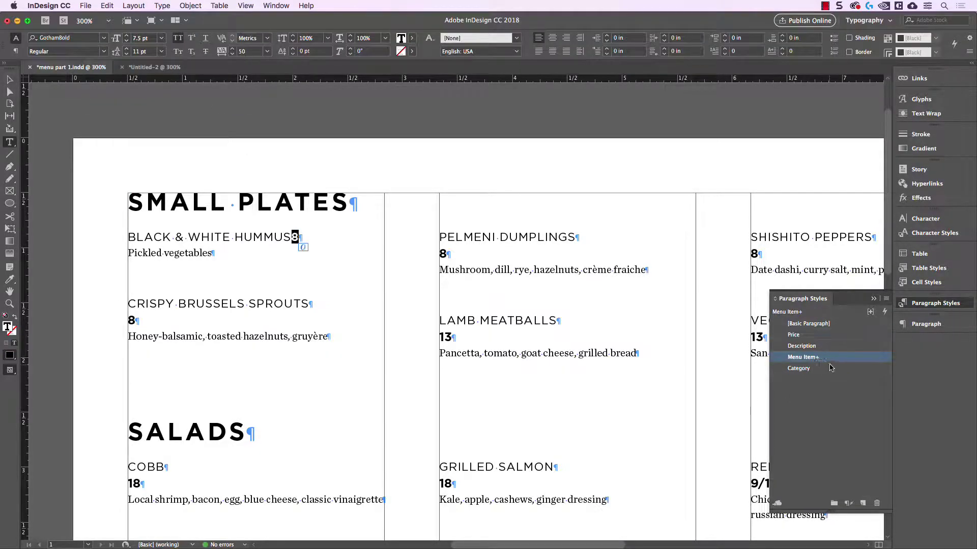
{"action": "left_click", "coordinate": [819, 359]}
{"action": "left_click", "coordinate": [939, 233]}
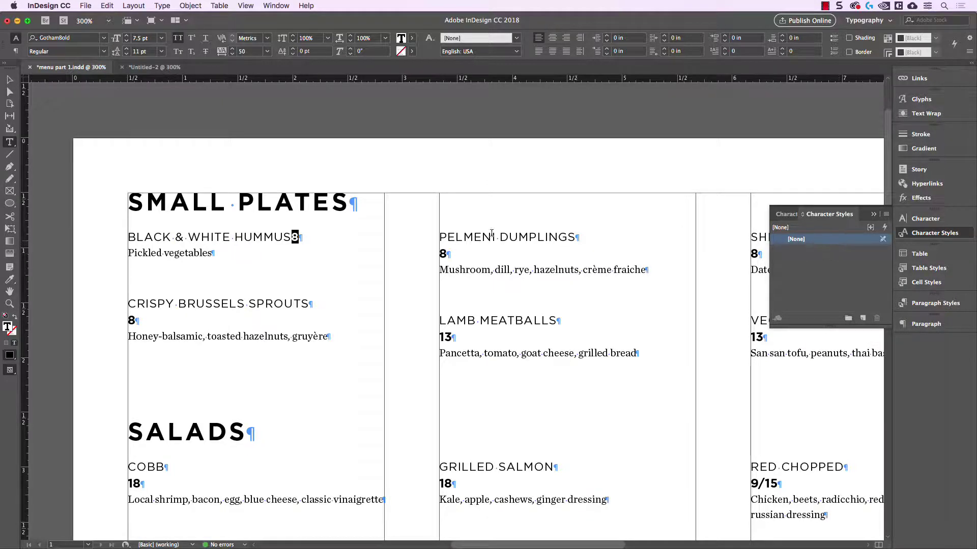
{"action": "left_click", "coordinate": [863, 319]}
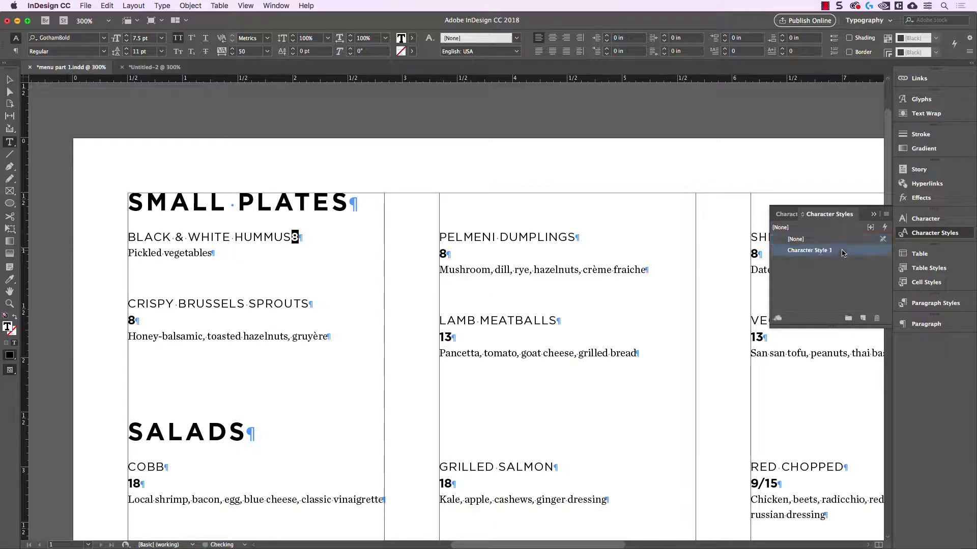
{"action": "double_click", "coordinate": [846, 252]}
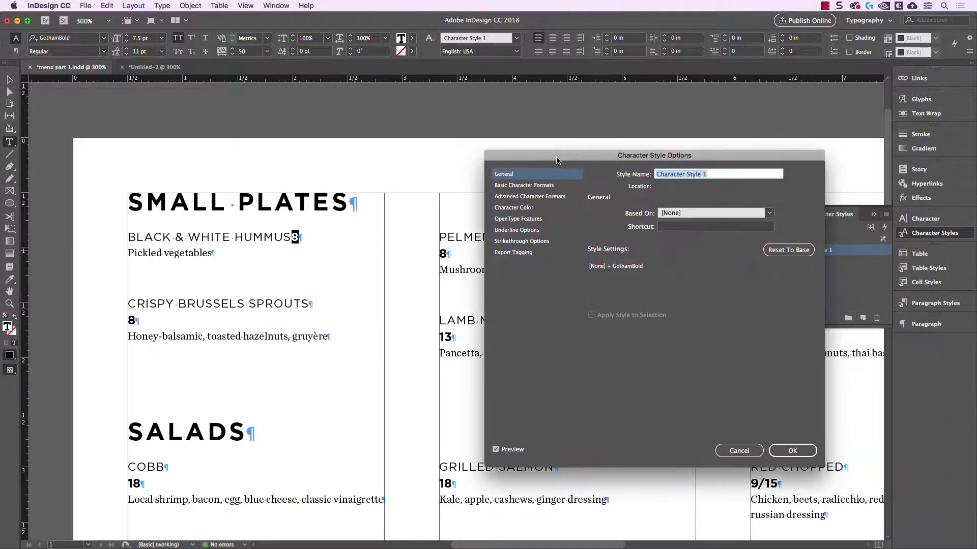
{"action": "type", "text": "Price"}
{"action": "left_click", "coordinate": [554, 186]}
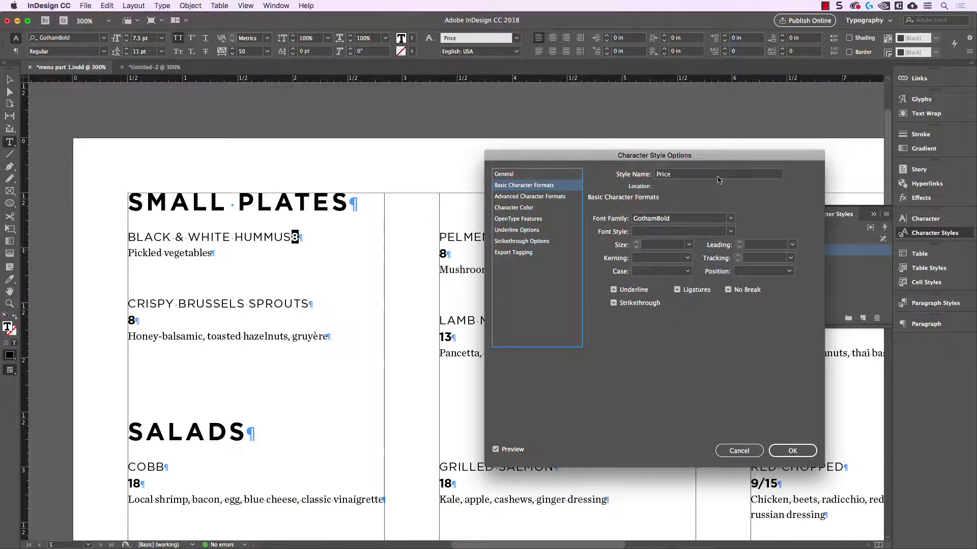
{"action": "left_click", "coordinate": [792, 451]}
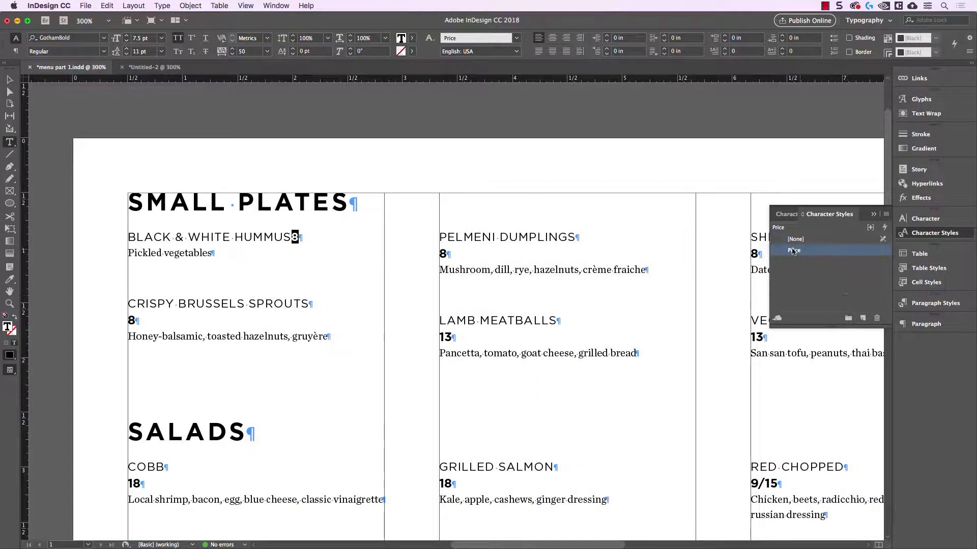
Step: Compare the character and paragraph styles applied to the word HUMMUS and to its price
{"action": "left_click_drag", "start_coordinate": [253, 237], "coordinate": [274, 237]}
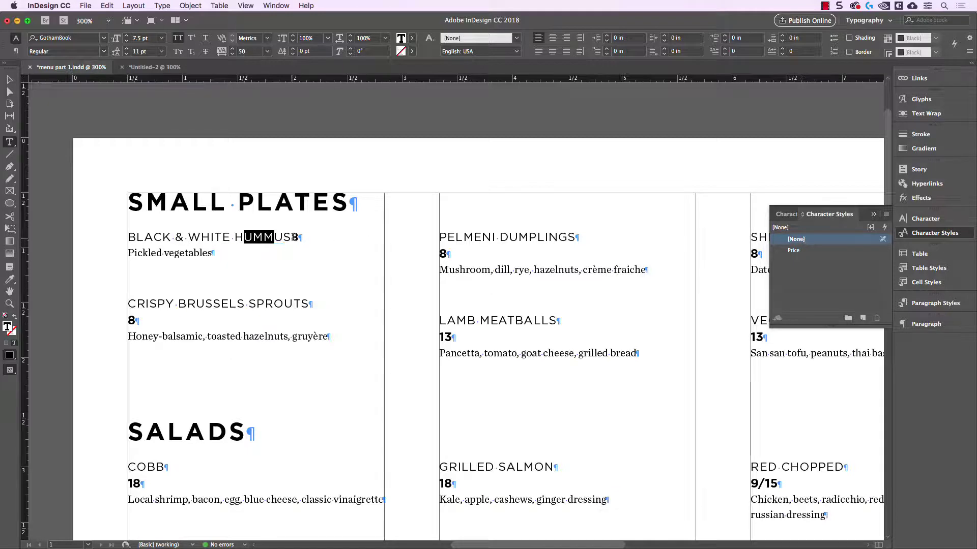
{"action": "left_click_drag", "start_coordinate": [291, 237], "coordinate": [299, 237]}
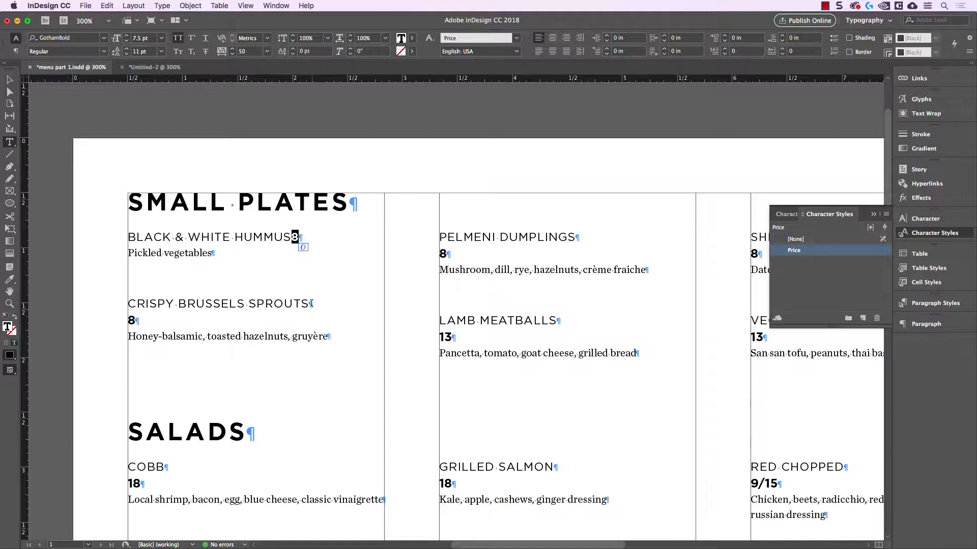
{"action": "left_click", "coordinate": [956, 306]}
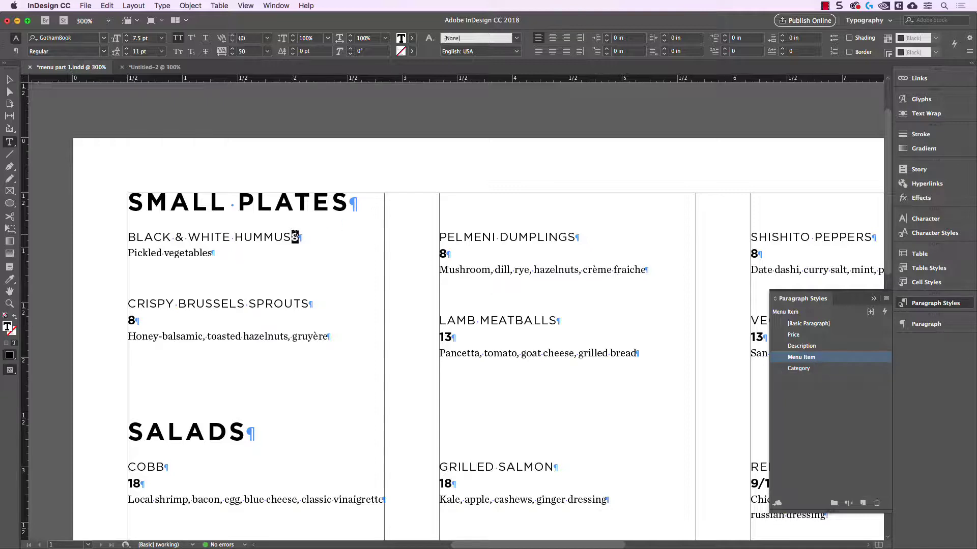
Step: Insert a tab character between BLACK & WHITE HUMMUS and its price 8
{"action": "left_click", "coordinate": [302, 238]}
{"action": "mouse_move", "coordinate": [282, 237]}
{"action": "left_mouse_down"}
{"action": "mouse_move", "coordinate": [185, 237]}
{"action": "mouse_move", "coordinate": [282, 231]}
{"action": "left_mouse_up"}
{"action": "left_click", "coordinate": [294, 236]}
{"action": "key", "text": "Tab"}
{"action": "left_click", "coordinate": [9, 80]}
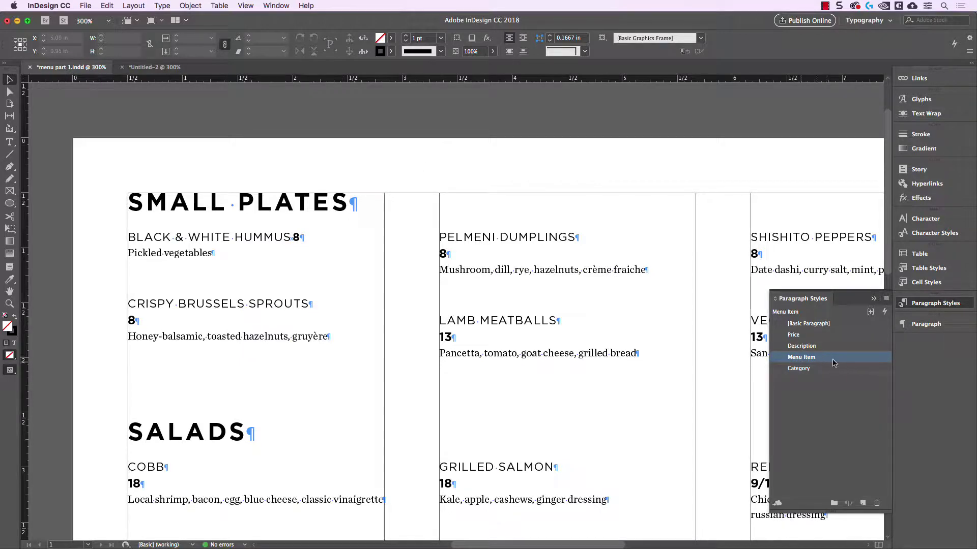
Step: Try applying the Menu Item paragraph style to the whole menu text frame, undo it and deselect the frame
{"action": "left_click", "coordinate": [533, 200]}
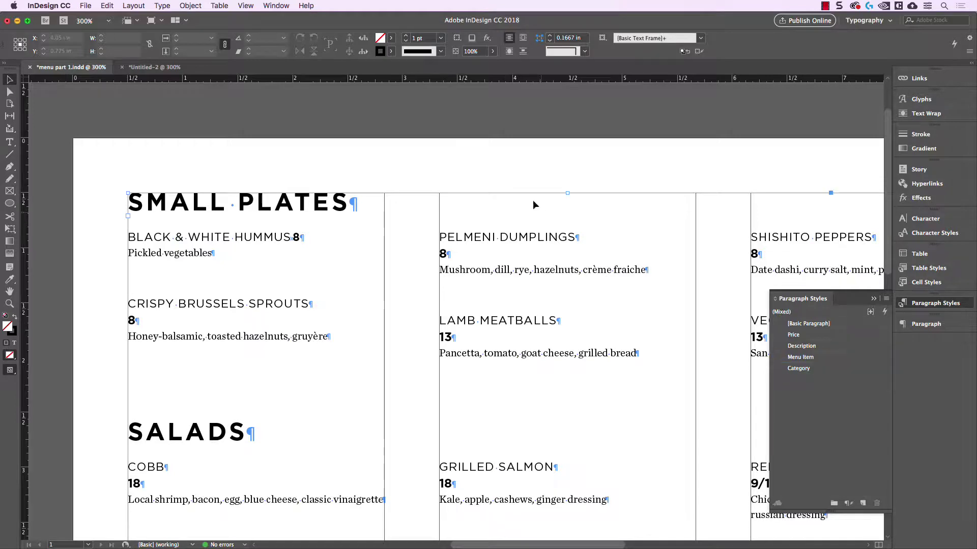
{"action": "left_click", "coordinate": [832, 361]}
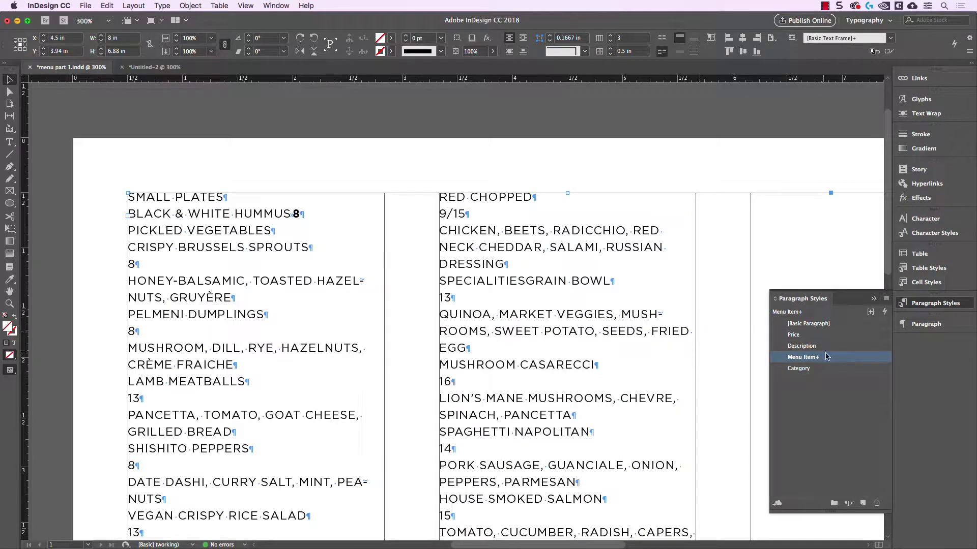
{"action": "left_click", "coordinate": [561, 159]}
{"action": "key", "text": "super+z"}
{"action": "left_click", "coordinate": [563, 157]}
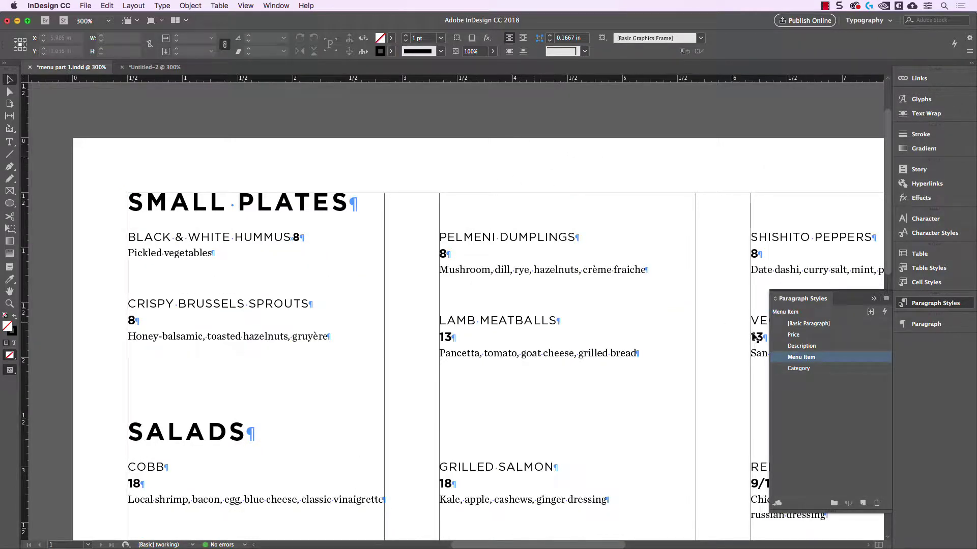
Step: Add a right-aligned tab stop at 2.3333 in to the Menu Item paragraph style
{"action": "double_click", "coordinate": [844, 361]}
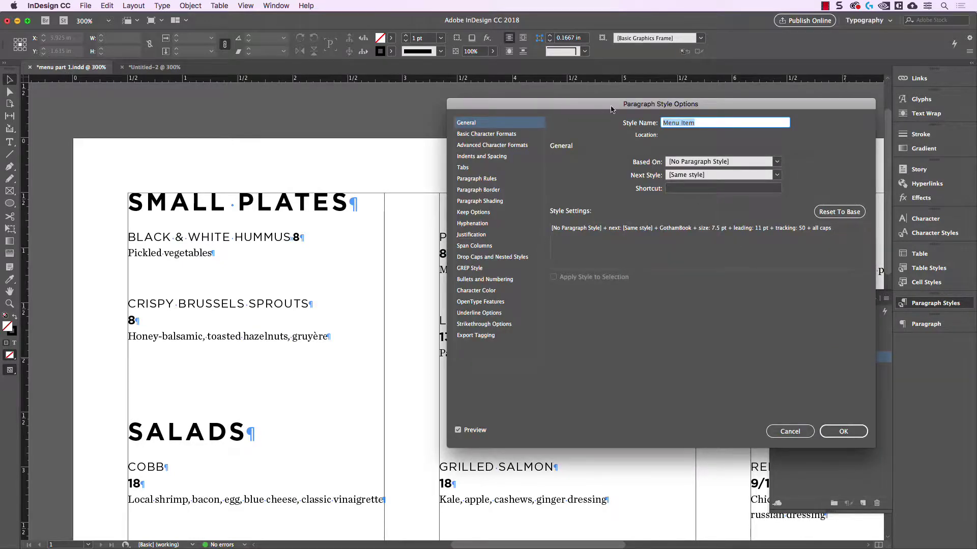
{"action": "left_click_drag", "start_coordinate": [584, 109], "coordinate": [582, 117]}
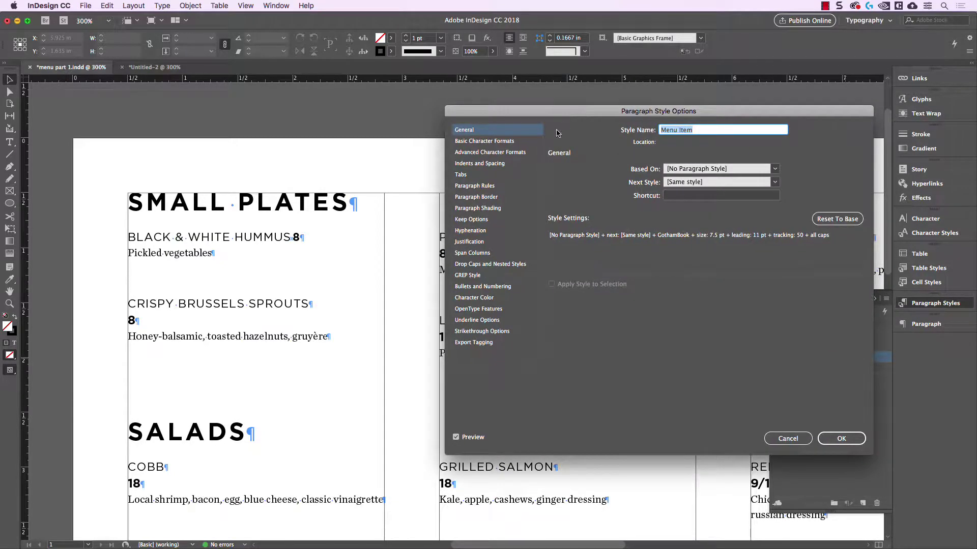
{"action": "left_click", "coordinate": [469, 175]}
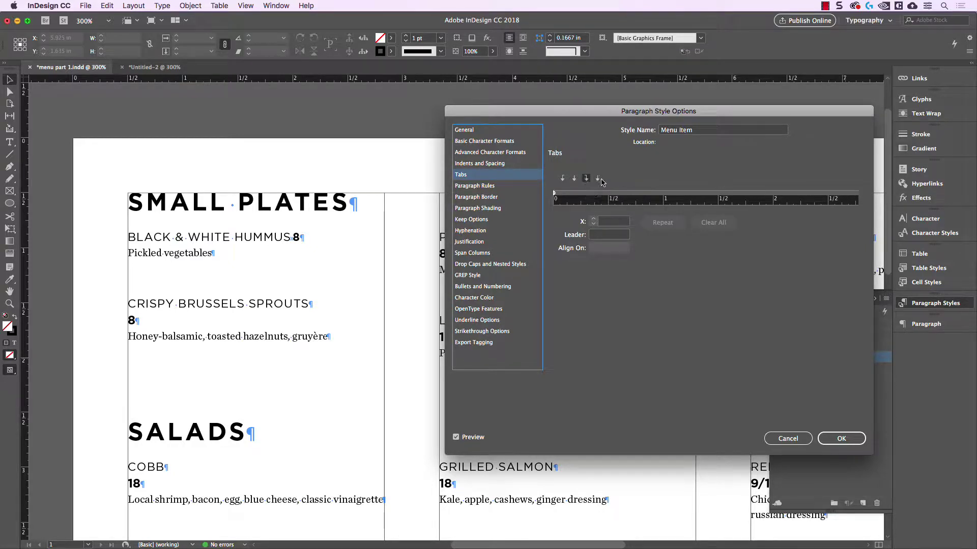
{"action": "left_click_drag", "start_coordinate": [781, 196], "coordinate": [809, 196]}
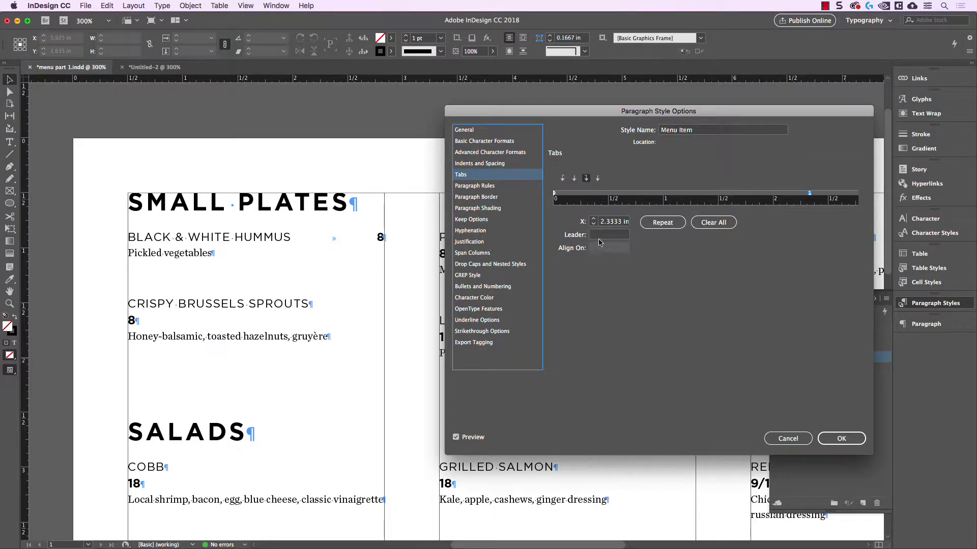
{"action": "left_click", "coordinate": [850, 441]}
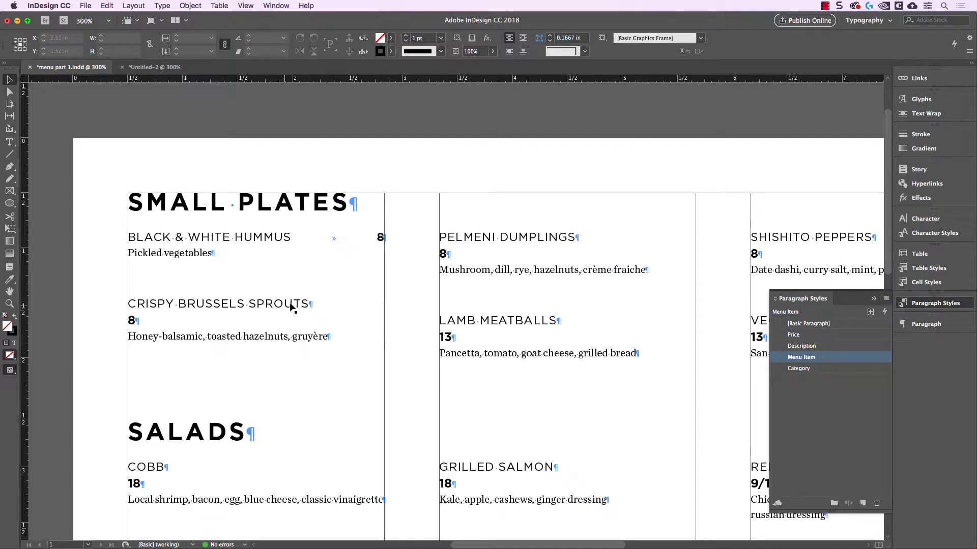
Step: Delete the separate price line under CRISPY BRUSSELS SPROUTS and enter its price 8 on the name line, separated by a tab
{"action": "double_click", "coordinate": [153, 320]}
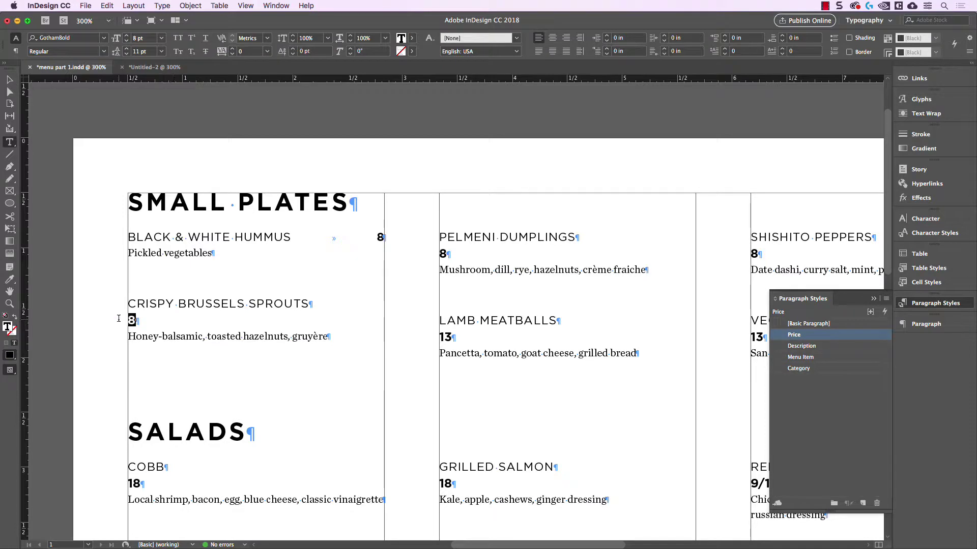
{"action": "triple_click", "coordinate": [130, 320]}
{"action": "key", "text": "BackSpace"}
{"action": "left_click", "coordinate": [310, 303]}
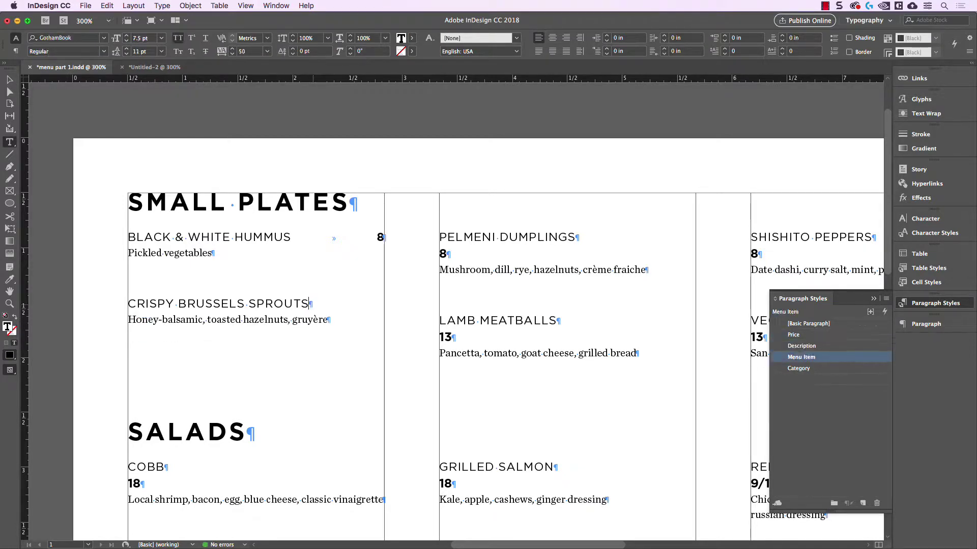
{"action": "type", "text": "8"}
{"action": "key", "text": "shift+Tab"}
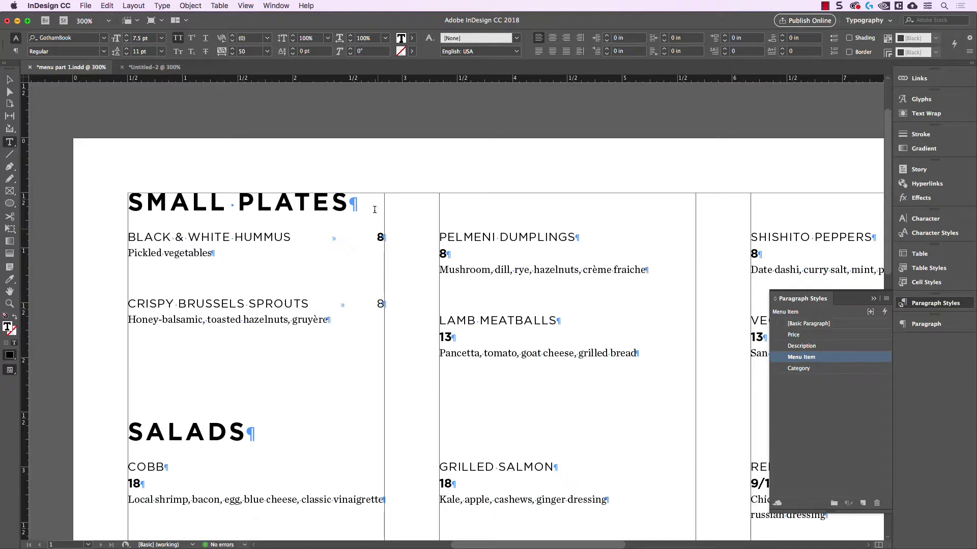
Step: Apply the Price character style to the 8 at the end of the CRISPY BRUSSELS SPROUTS line
{"action": "double_click", "coordinate": [380, 301]}
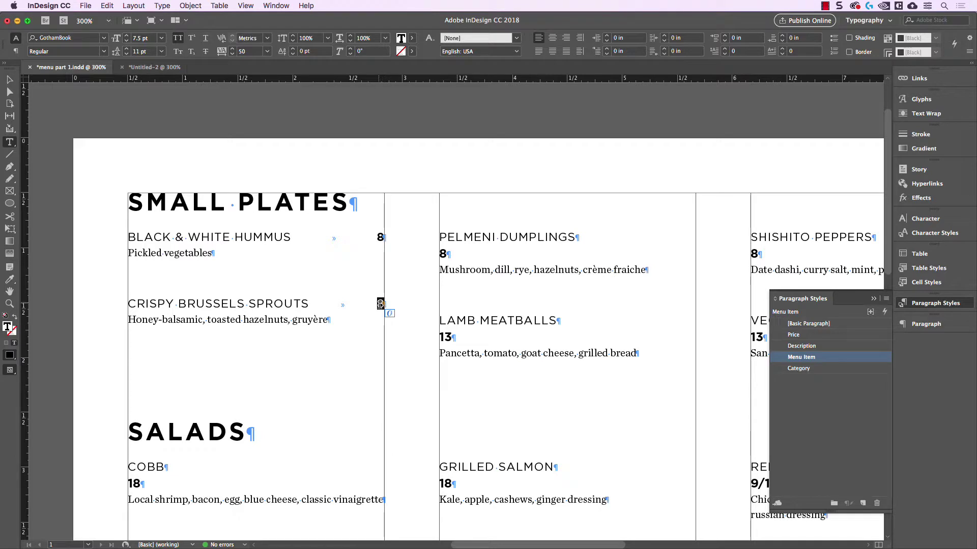
{"action": "left_click", "coordinate": [934, 233]}
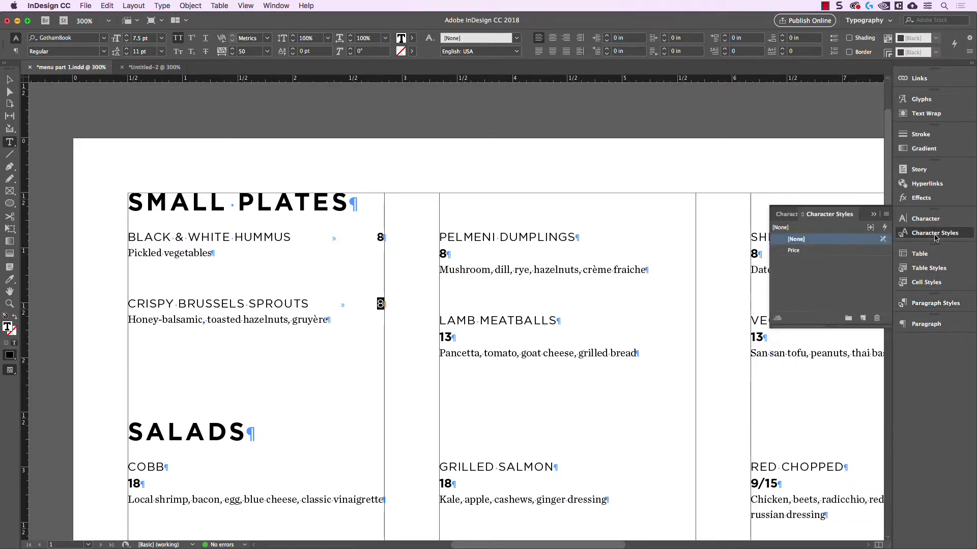
{"action": "left_click", "coordinate": [837, 252]}
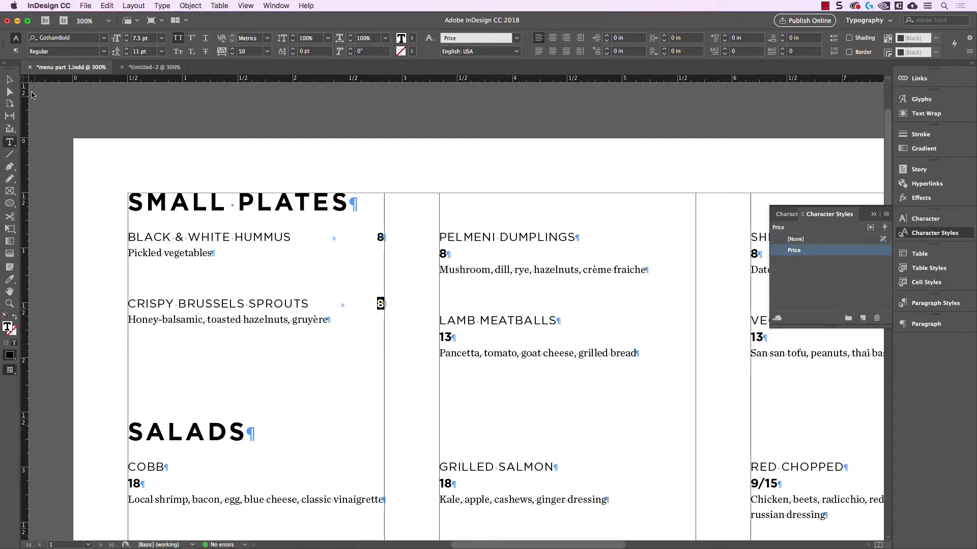
Step: Delete the separate price line under COBB and enter its price 18 on the name line, separated by a tab
{"action": "key", "text": "Escape"}
{"action": "left_click", "coordinate": [173, 119]}
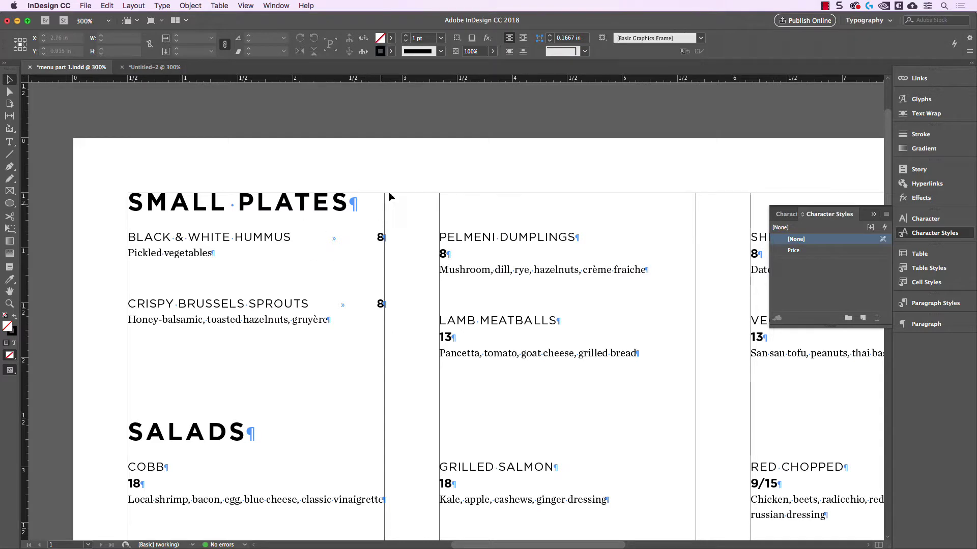
{"action": "scroll", "coordinate": [405, 356], "scroll_direction": "down", "scroll_amount": 2}
{"action": "key", "text": "t"}
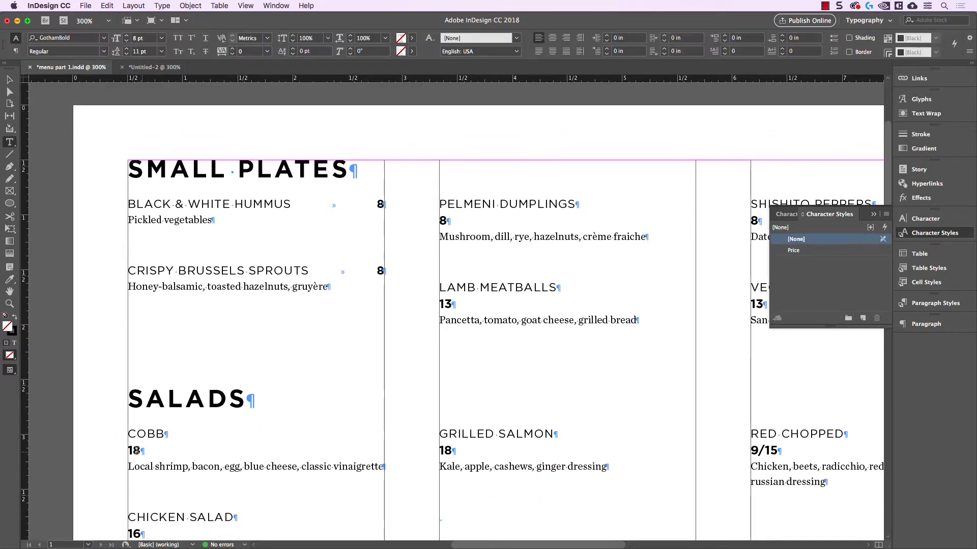
{"action": "left_click", "coordinate": [128, 450]}
{"action": "left_click_drag", "start_coordinate": [128, 451], "coordinate": [144, 450]}
{"action": "key", "text": "BackSpace"}
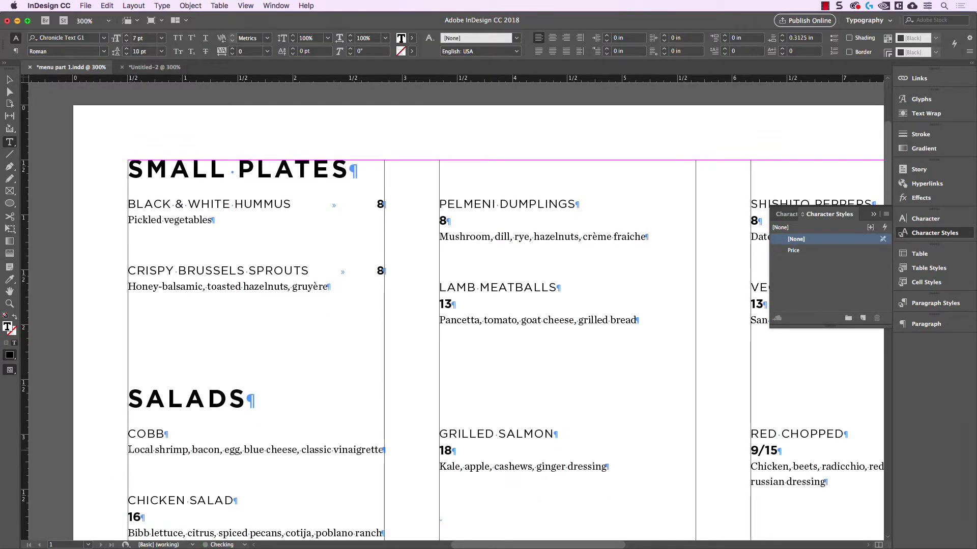
{"action": "left_click", "coordinate": [194, 440]}
{"action": "type", "text": "18"}
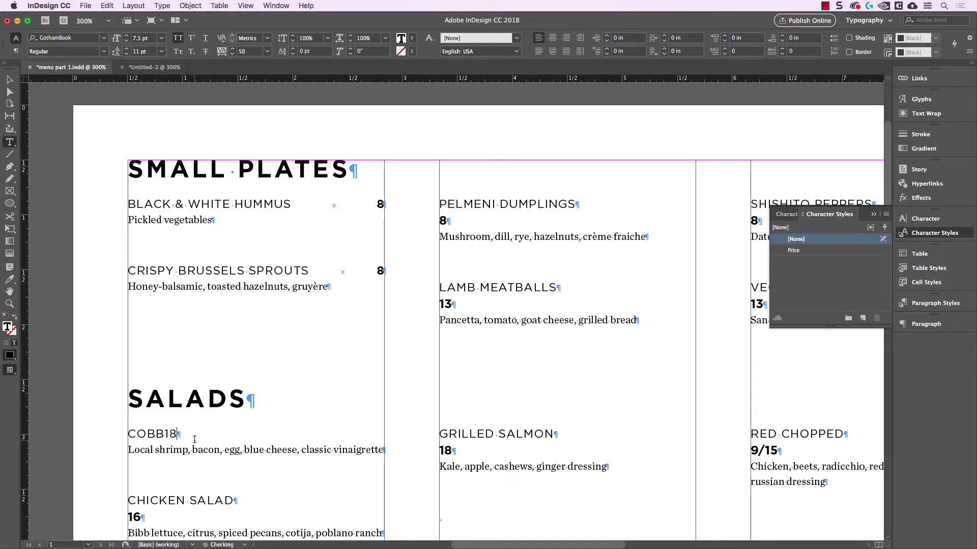
{"action": "left_click", "coordinate": [161, 433]}
{"action": "key", "text": "shift+Tab"}
Step: Apply the Price character style to the 18 at the end of the COBB line and deselect the text
{"action": "double_click", "coordinate": [373, 431]}
{"action": "left_click", "coordinate": [794, 250]}
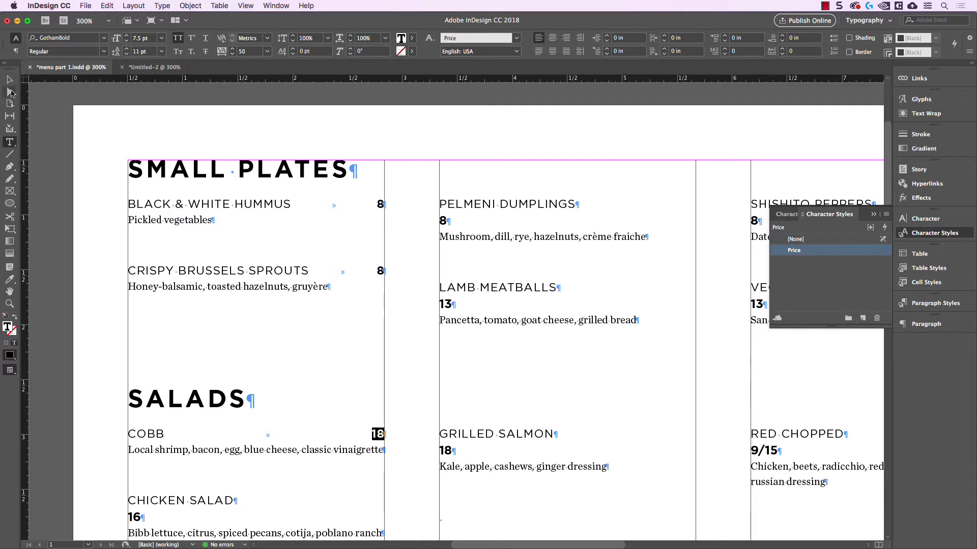
{"action": "left_click", "coordinate": [10, 79]}
{"action": "scroll", "coordinate": [360, 173], "scroll_direction": "right", "scroll_amount": 2}
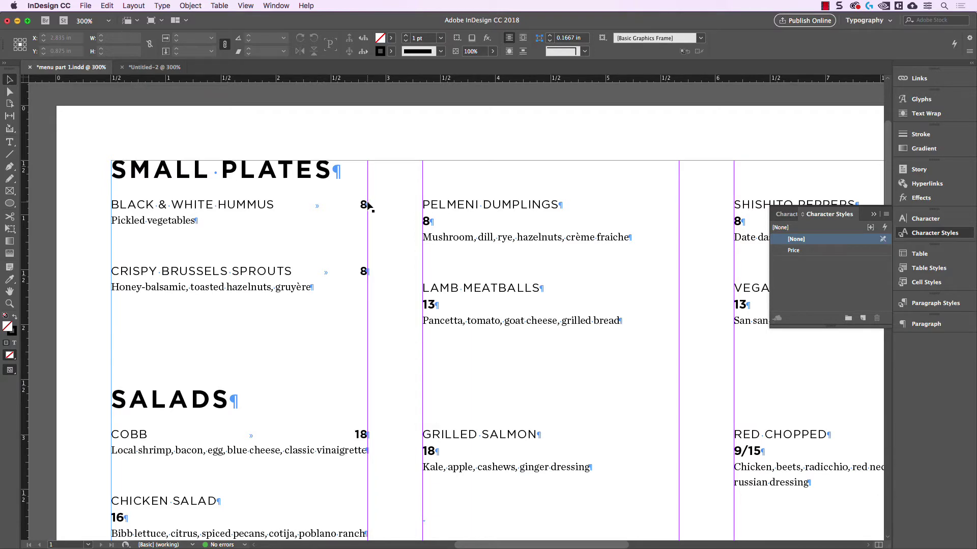
Step: Check the character style of the price 8 and of the item name on the BLACK & WHITE HUMMUS line
{"action": "double_click", "coordinate": [365, 205]}
{"action": "double_click", "coordinate": [366, 205]}
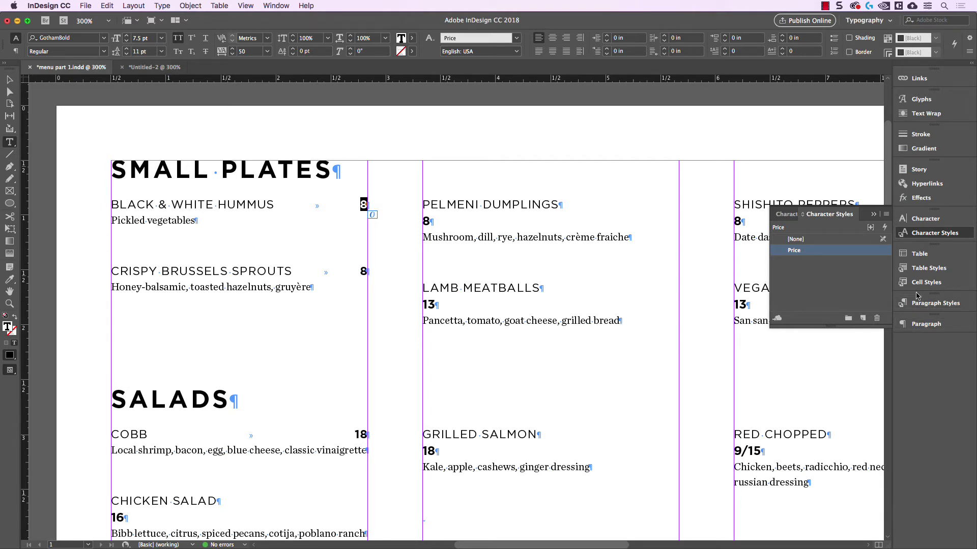
{"action": "left_click", "coordinate": [229, 203]}
{"action": "left_click_drag", "start_coordinate": [218, 204], "coordinate": [259, 201]}
{"action": "left_click", "coordinate": [266, 201]}
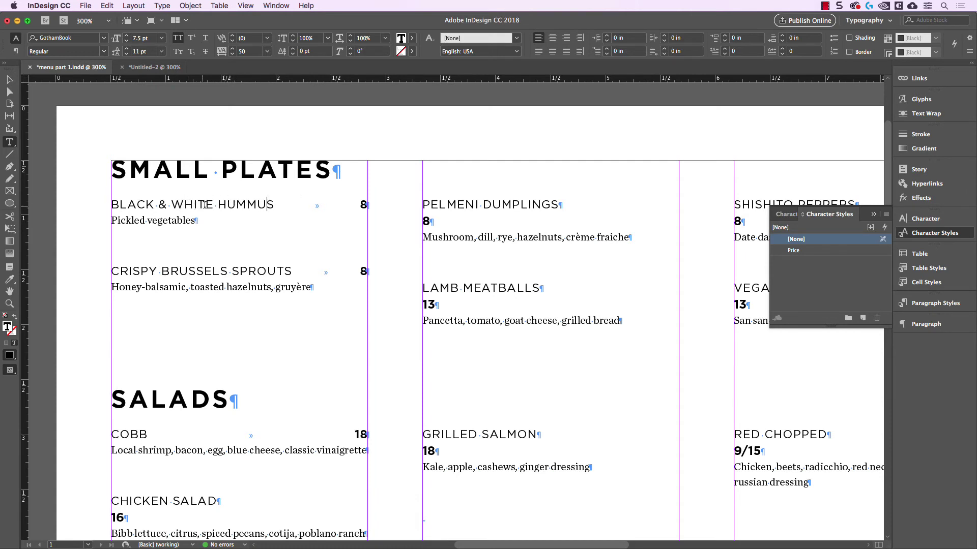
{"action": "key", "text": "Escape"}
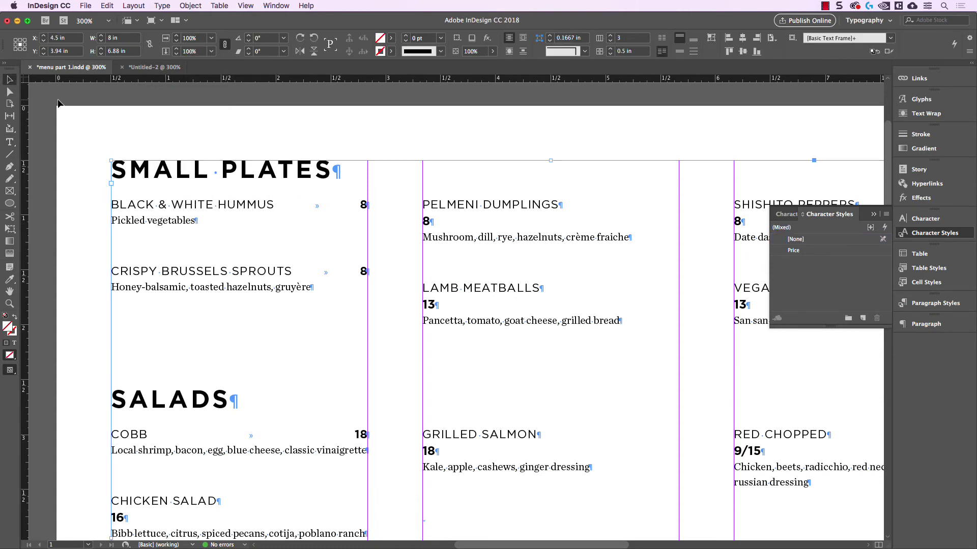